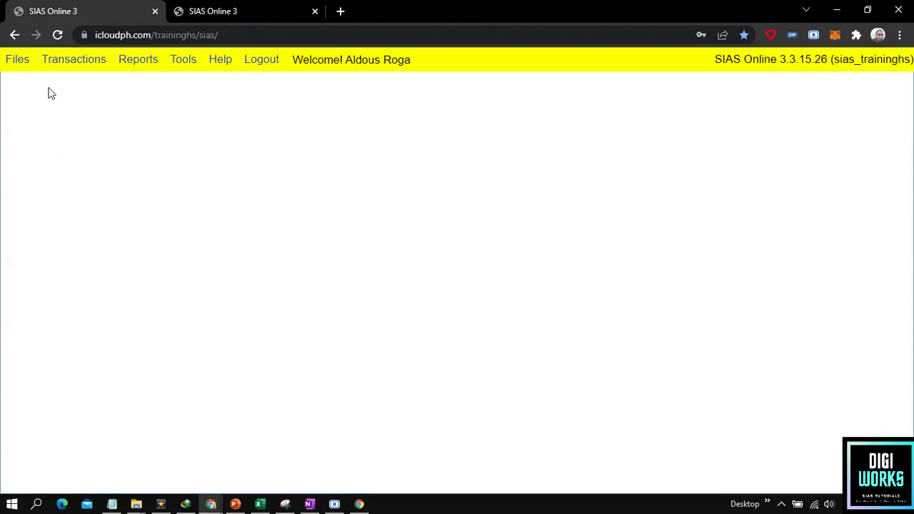
Step: Open the Enrollment Schedule page from Transactions > Enrollment
{"action": "left_click", "coordinate": [72, 63]}
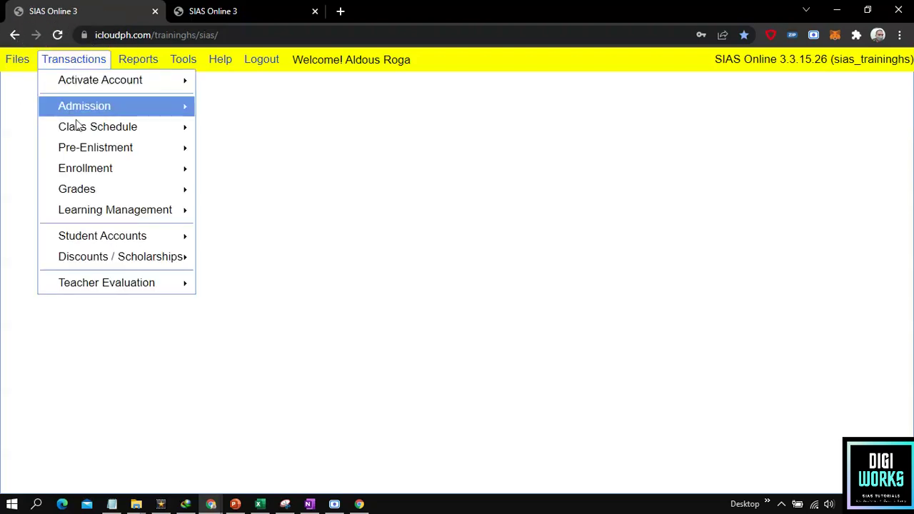
{"action": "mouse_move", "coordinate": [80, 170]}
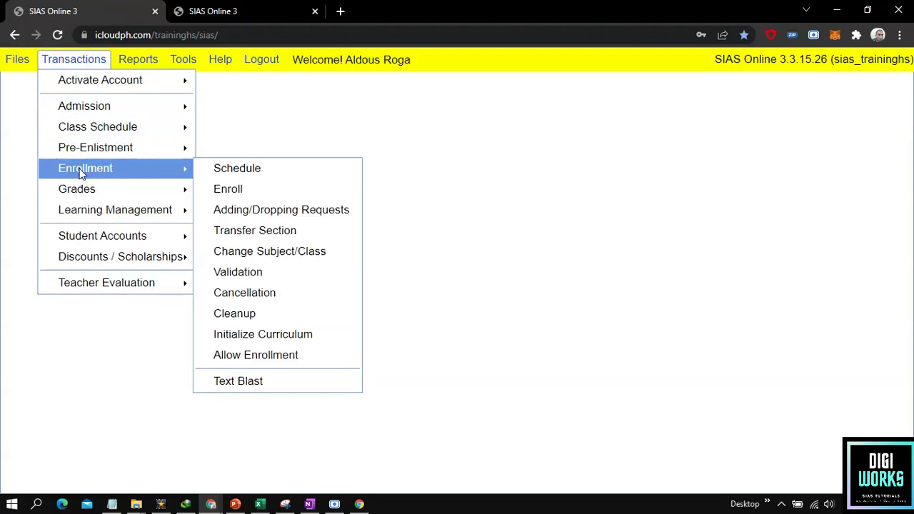
{"action": "left_click", "coordinate": [240, 173]}
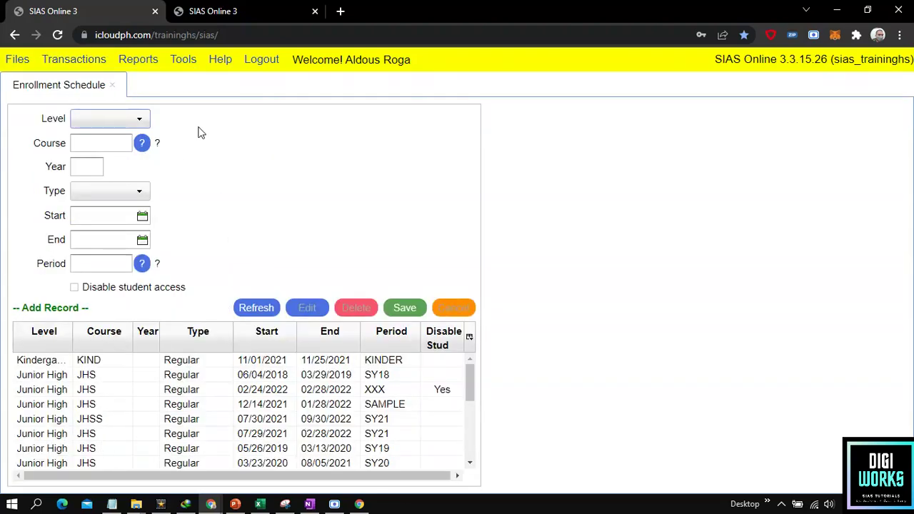
Step: Set the Level filter to Senior High and move into the Course field
{"action": "left_click", "coordinate": [88, 89]}
{"action": "left_click", "coordinate": [87, 120]}
{"action": "left_click", "coordinate": [104, 250]}
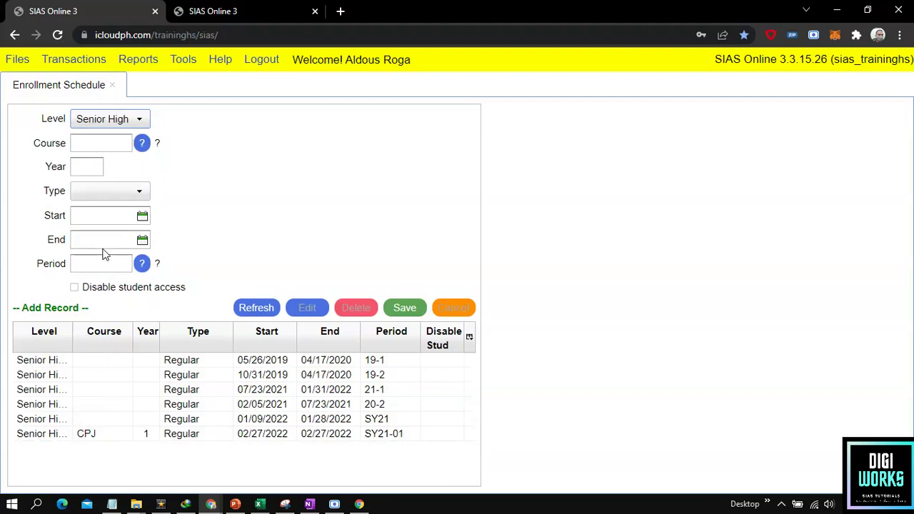
{"action": "left_click", "coordinate": [110, 119]}
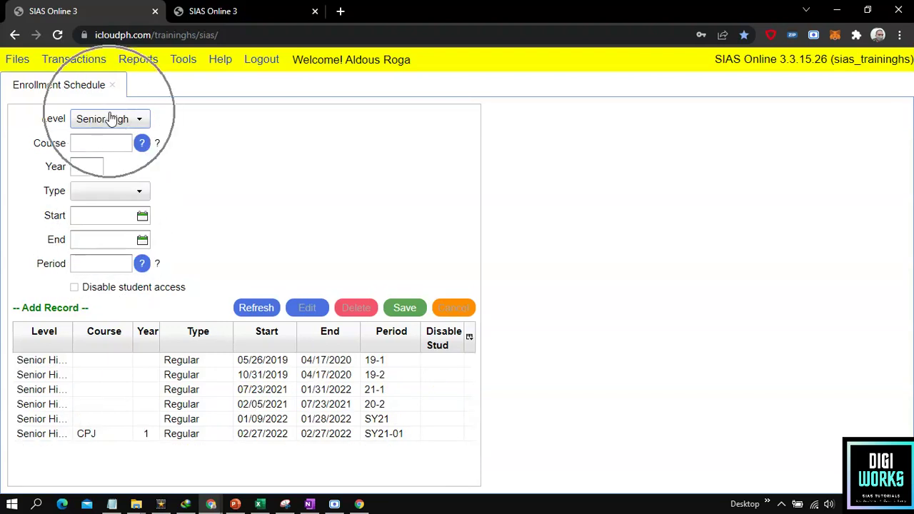
{"action": "left_click", "coordinate": [103, 142]}
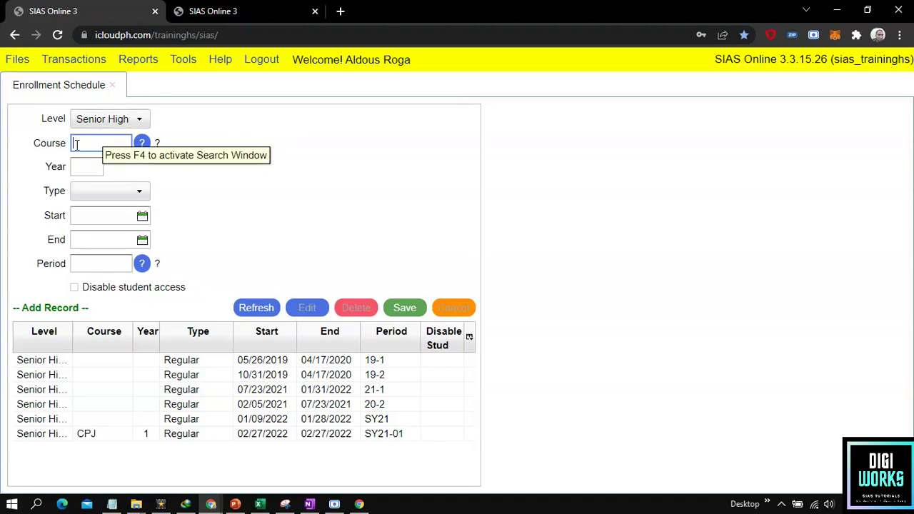
Step: Apply the ABM course filter, then delete it to leave Course blank
{"action": "key", "text": "Tab"}
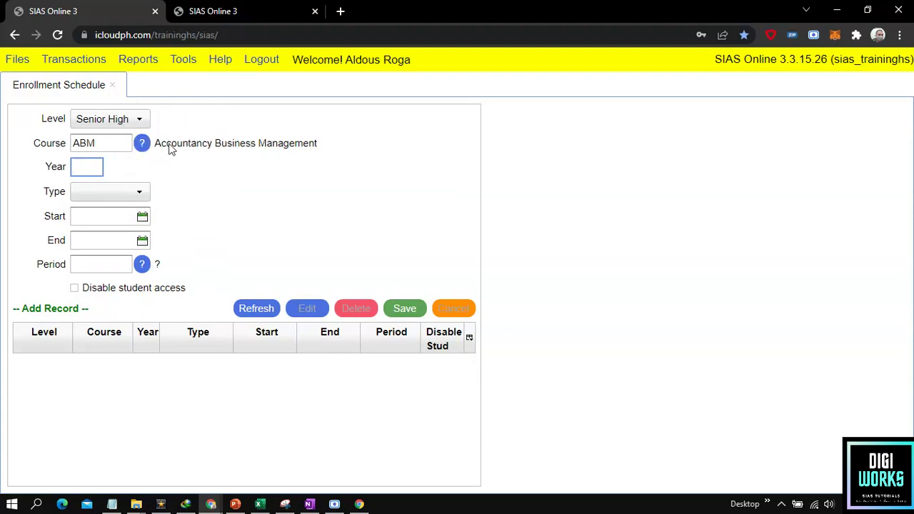
{"action": "double_click", "coordinate": [127, 146]}
{"action": "key", "text": "BackSpace"}
{"action": "key", "text": "Tab"}
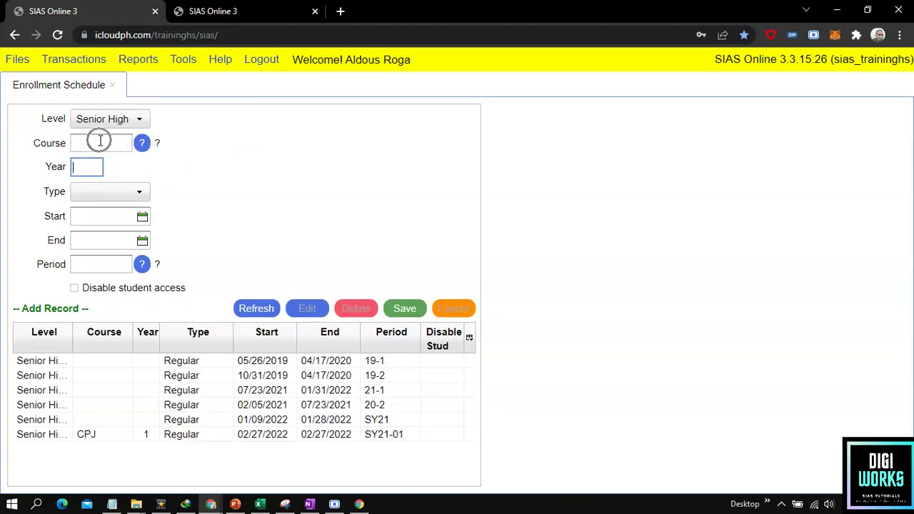
Step: Leave Year blank and bring up the enrollment Type options
{"action": "left_click", "coordinate": [98, 144]}
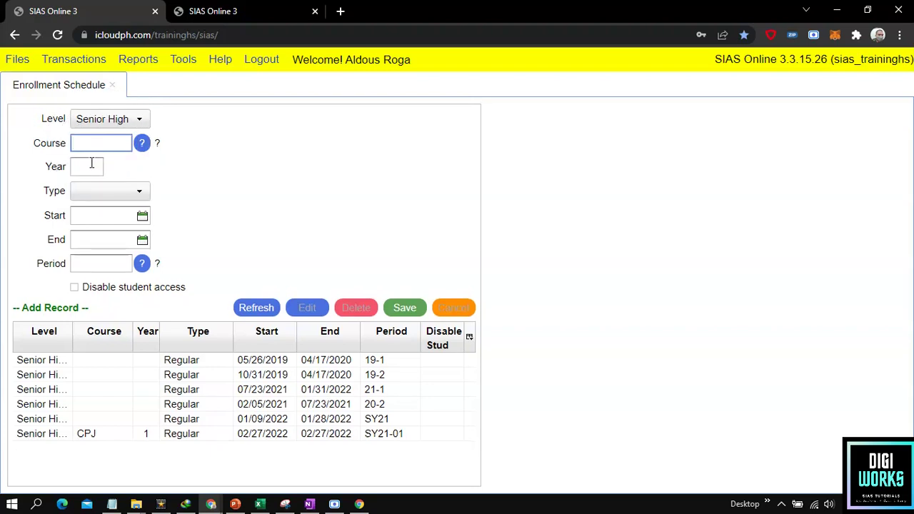
{"action": "left_click", "coordinate": [91, 165]}
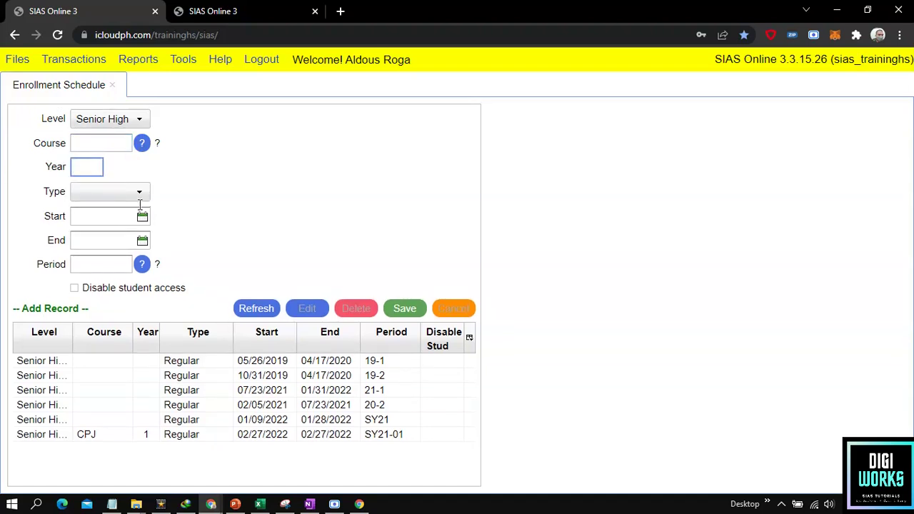
{"action": "left_click", "coordinate": [91, 169]}
{"action": "left_click", "coordinate": [53, 172]}
{"action": "left_click", "coordinate": [62, 171]}
{"action": "left_click", "coordinate": [84, 168]}
{"action": "left_click", "coordinate": [79, 191]}
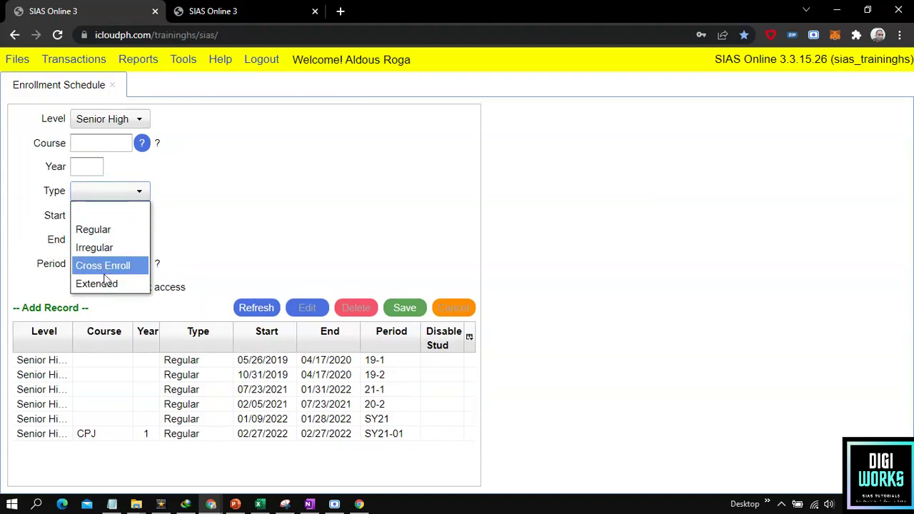
Step: Set Type to Regular with Start Mar 1, 2022 and End Mar 31, 2022
{"action": "left_click", "coordinate": [101, 232]}
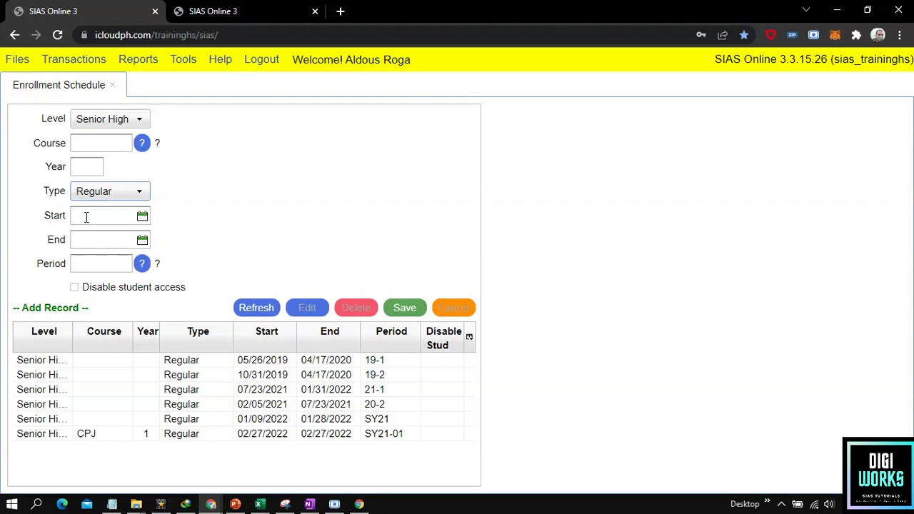
{"action": "left_click", "coordinate": [86, 217]}
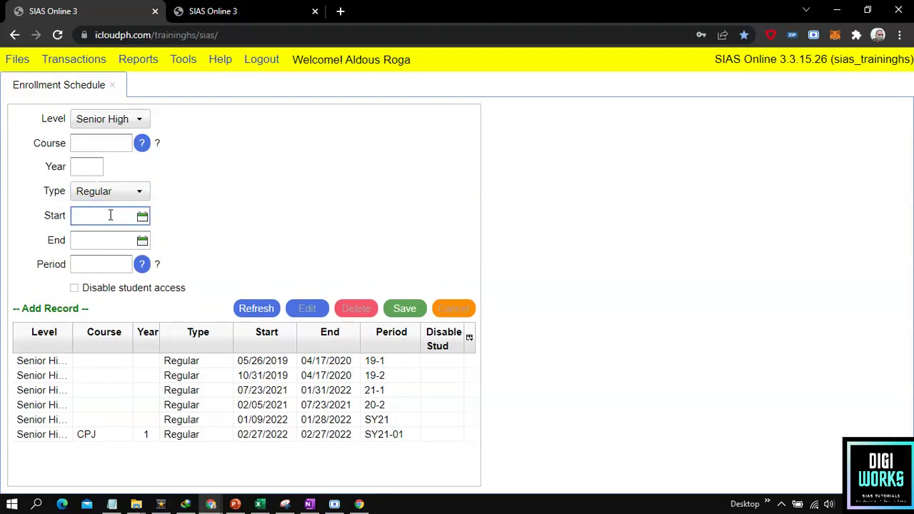
{"action": "left_click", "coordinate": [142, 216]}
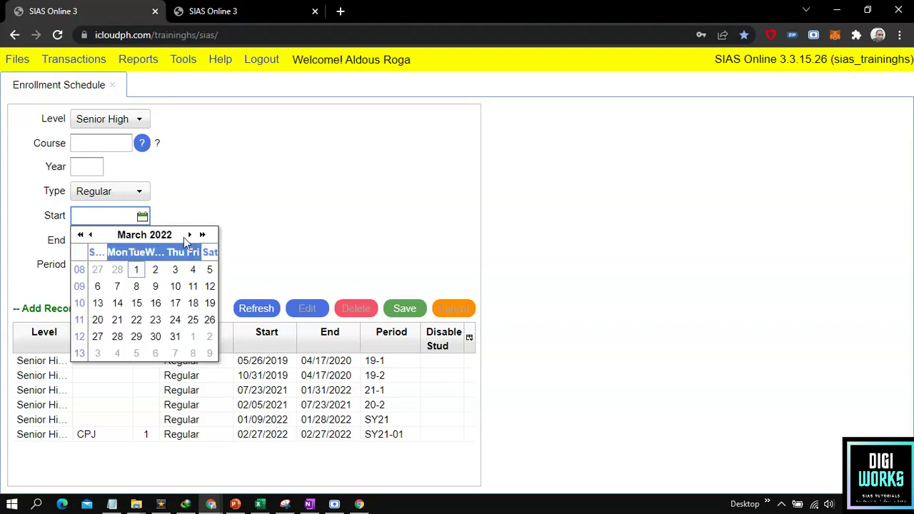
{"action": "left_click", "coordinate": [137, 269]}
{"action": "left_click", "coordinate": [142, 241]}
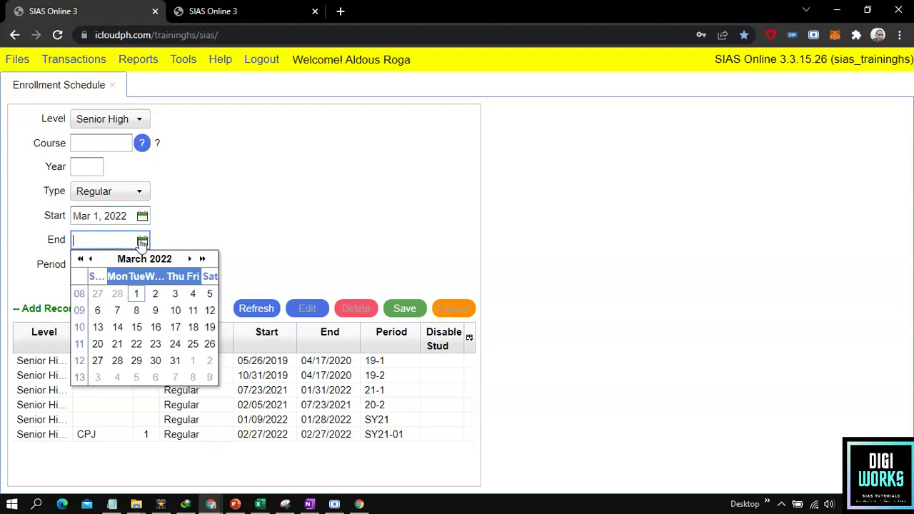
{"action": "left_click", "coordinate": [177, 361]}
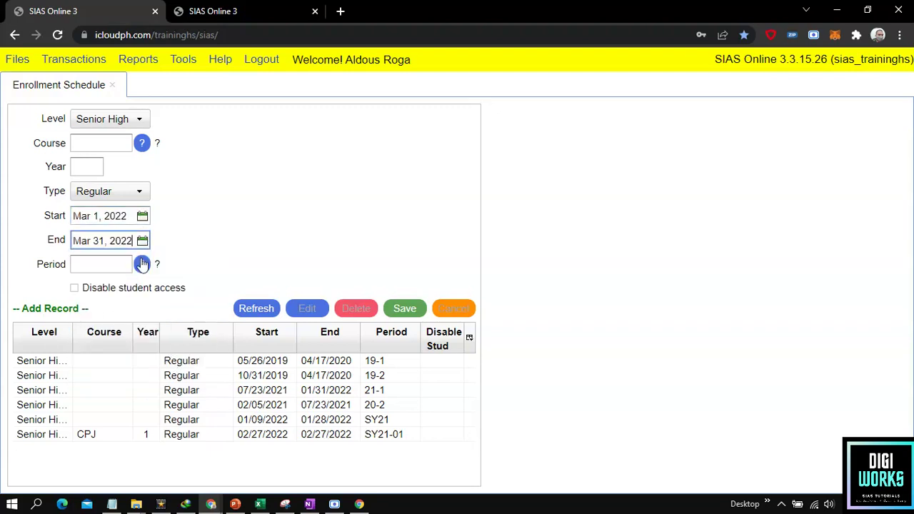
Step: Open the Search Period list and sort it by code
{"action": "left_click", "coordinate": [98, 238]}
{"action": "key", "text": "ctrl"}
{"action": "key", "text": "ctrl"}
{"action": "left_click", "coordinate": [115, 268]}
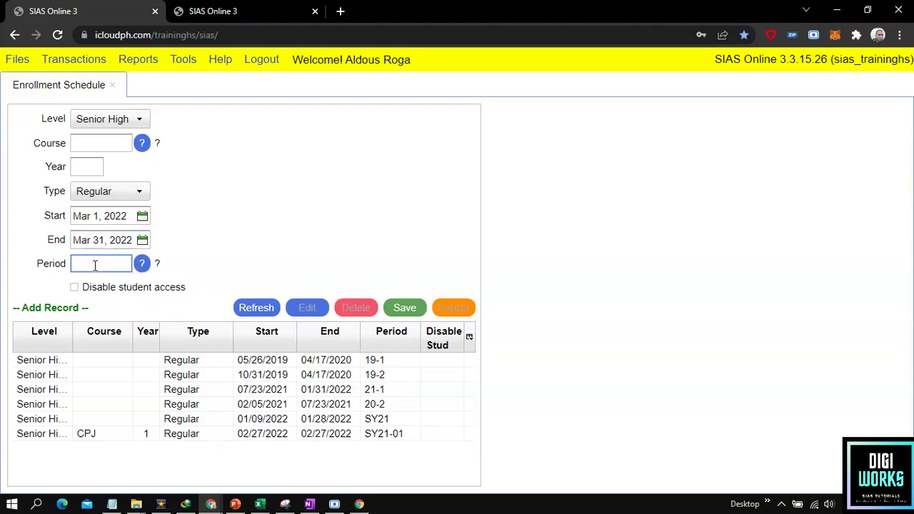
{"action": "left_click", "coordinate": [142, 264]}
{"action": "left_click", "coordinate": [551, 135]}
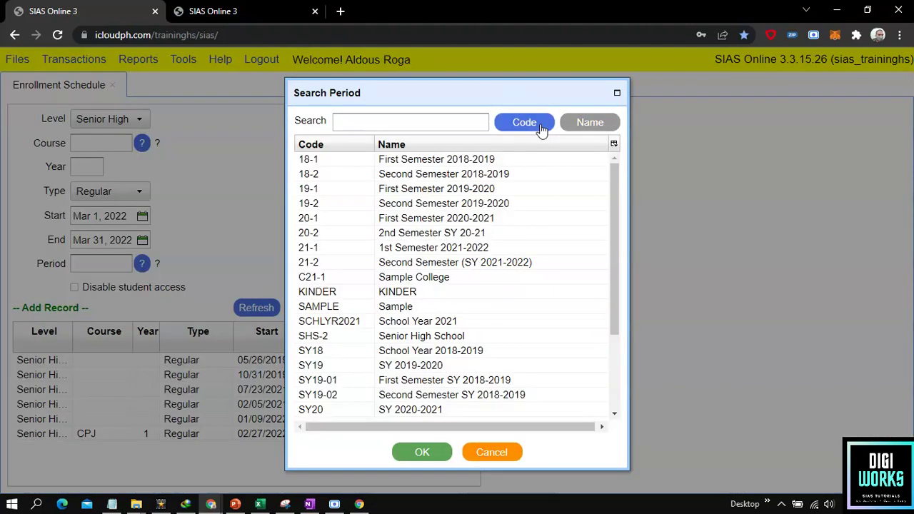
Step: Choose period SY21-02 (Second Semester SY 2021-2022) from the name-sorted list
{"action": "left_click", "coordinate": [590, 122]}
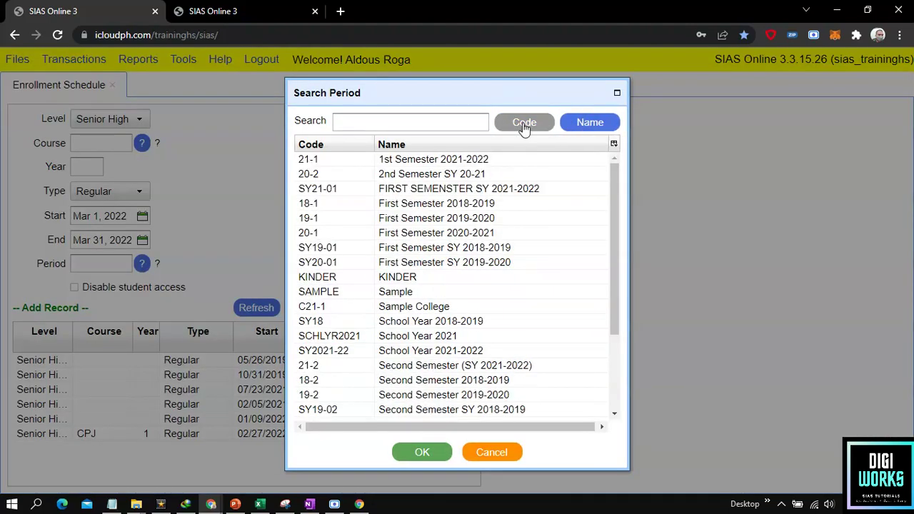
{"action": "scroll", "coordinate": [351, 374], "scroll_direction": "down", "scroll_amount": 2}
{"action": "left_click", "coordinate": [350, 382]}
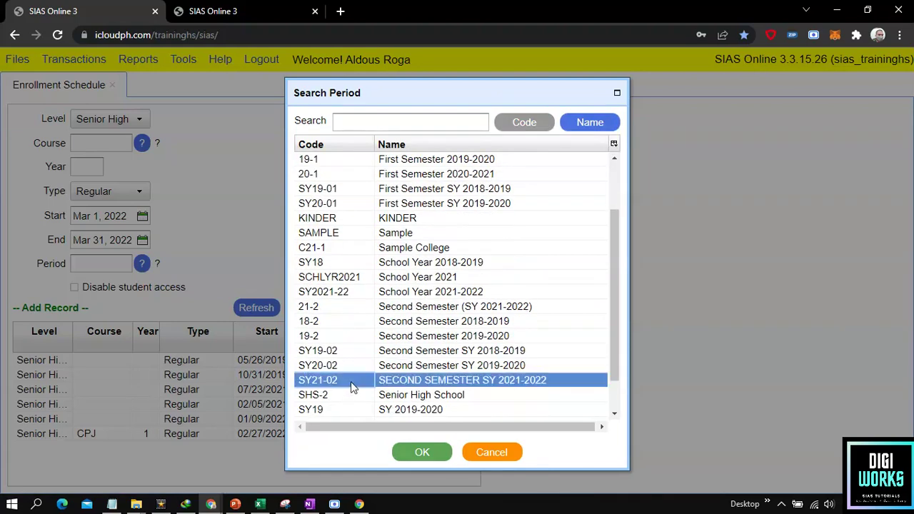
{"action": "left_click", "coordinate": [419, 451]}
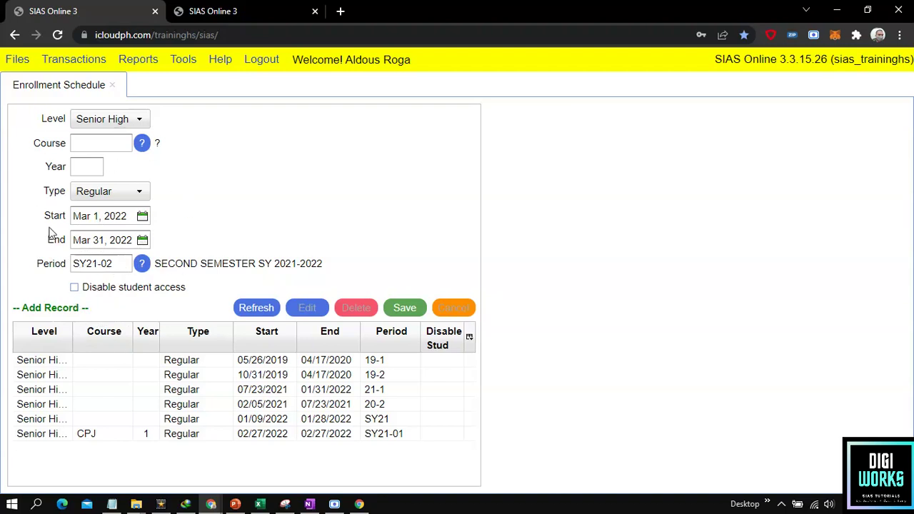
Step: Save the Regular 03/01/2022–03/31/2022 schedule and refresh the schedule list
{"action": "left_click", "coordinate": [405, 309]}
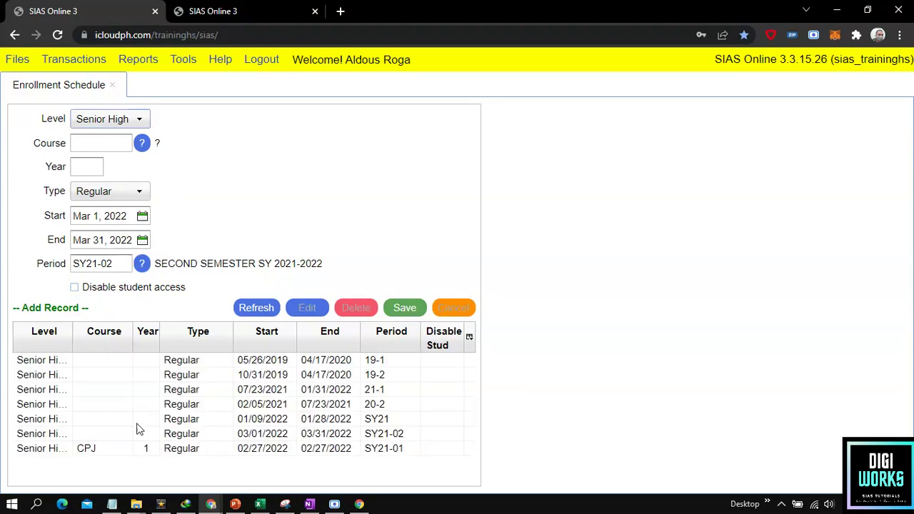
{"action": "left_click", "coordinate": [279, 434]}
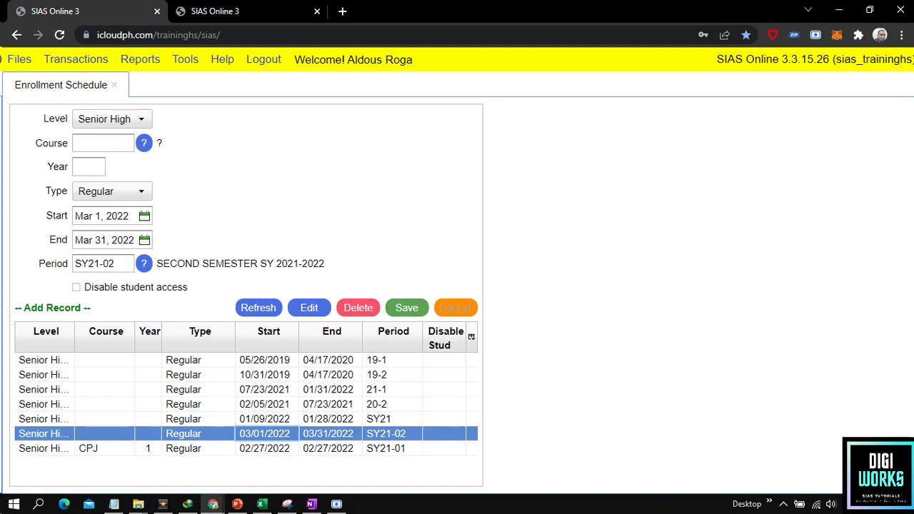
{"action": "left_click", "coordinate": [258, 307]}
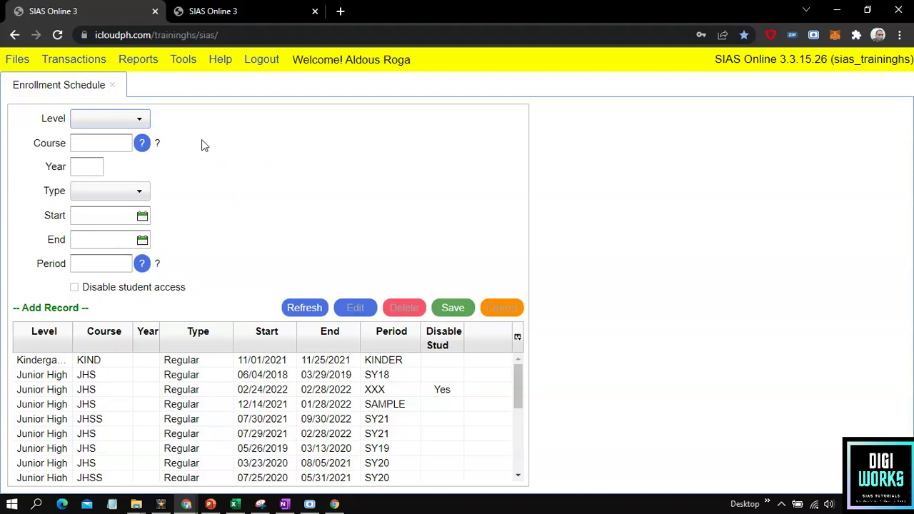
Step: In the second session, look up the admission application by its pasted control number
{"action": "mouse_move", "coordinate": [104, 64]}
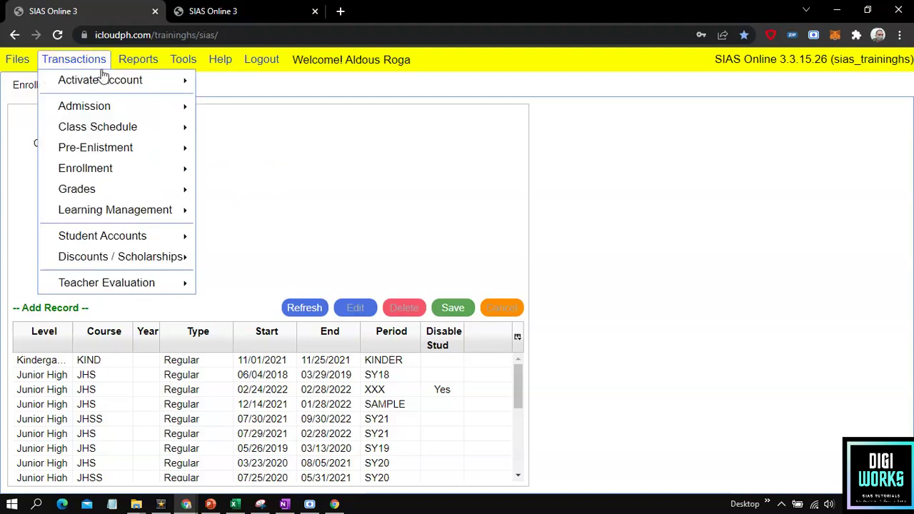
{"action": "mouse_move", "coordinate": [134, 85]}
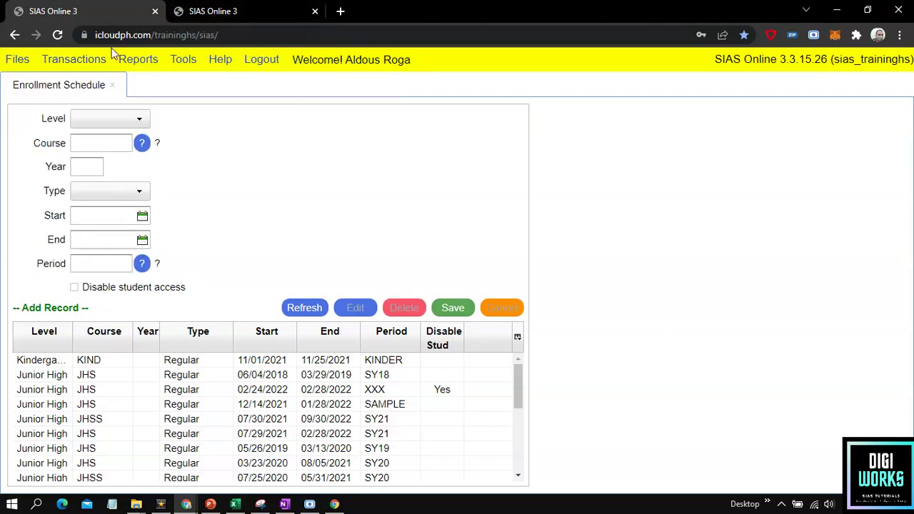
{"action": "left_click", "coordinate": [206, 9]}
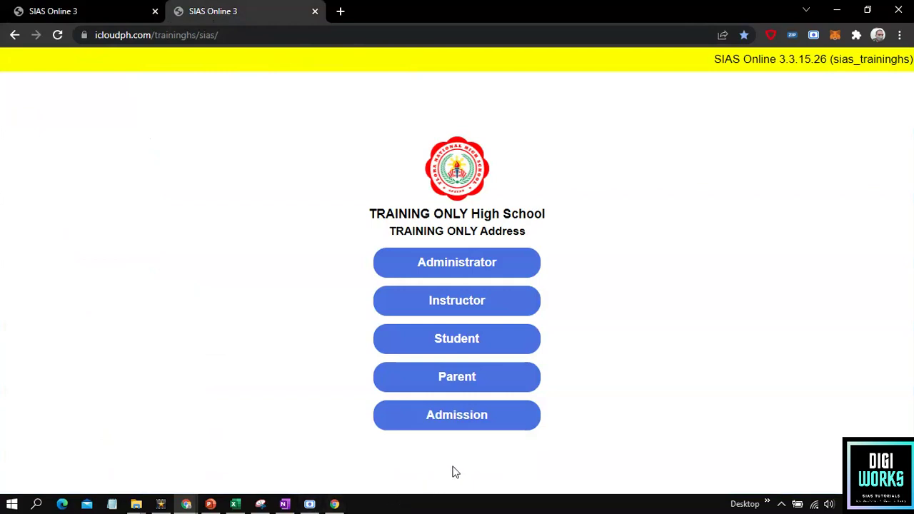
{"action": "left_click", "coordinate": [471, 416]}
{"action": "key", "text": "ctrl+v"}
{"action": "key", "text": "Tab"}
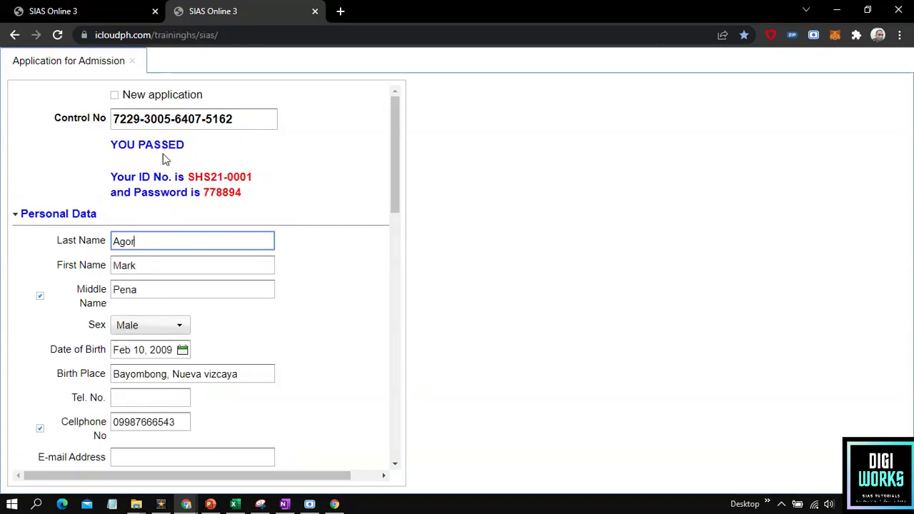
Step: Note the issued student ID and password, then reload the enrollment schedule
{"action": "left_click", "coordinate": [214, 181]}
{"action": "left_click", "coordinate": [57, 35]}
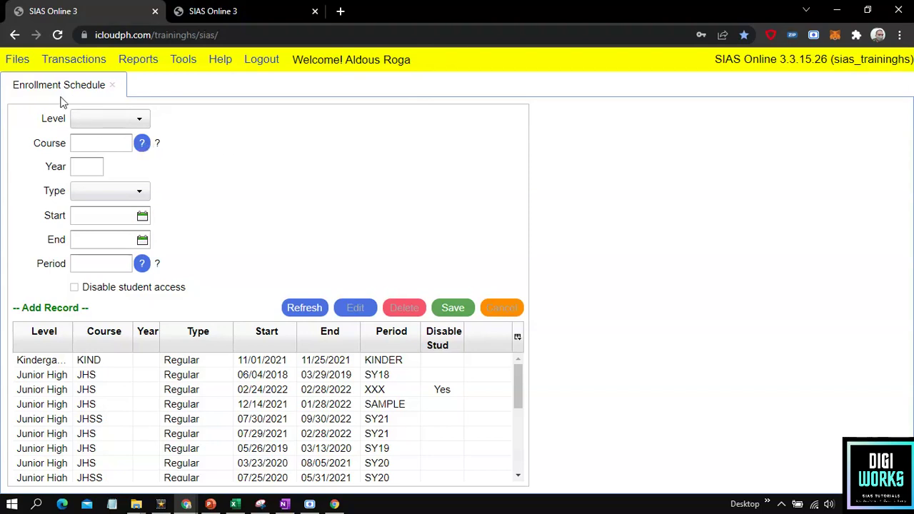
{"action": "left_click", "coordinate": [71, 60]}
Step: Load the student's record by ID on the Activate Student Access page
{"action": "mouse_move", "coordinate": [91, 84]}
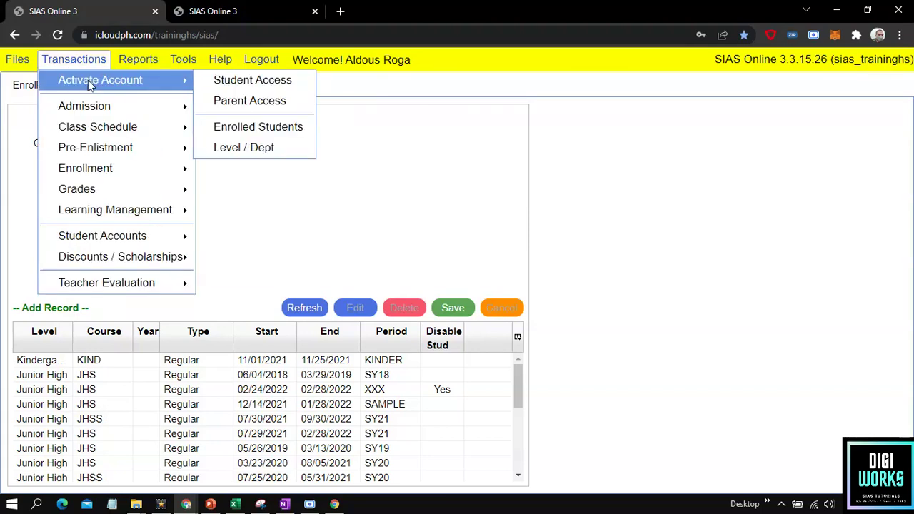
{"action": "left_click", "coordinate": [286, 83]}
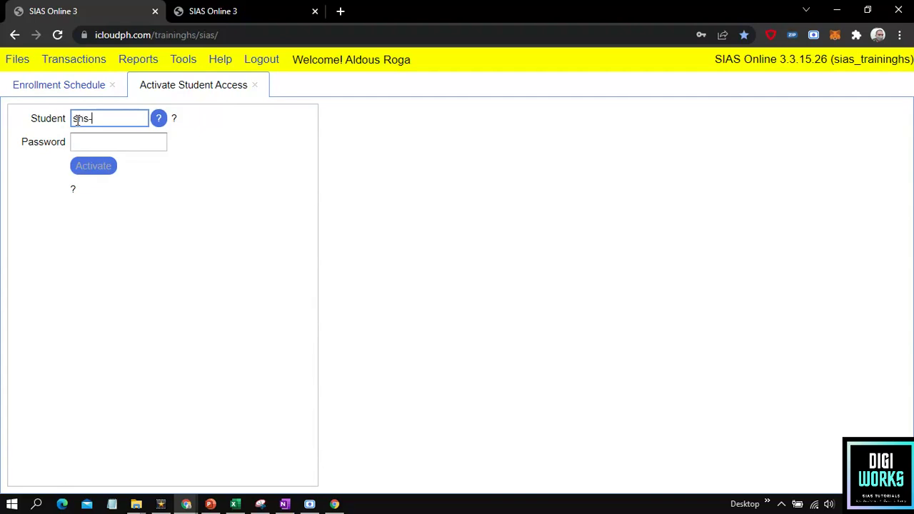
{"action": "key", "text": "Tab"}
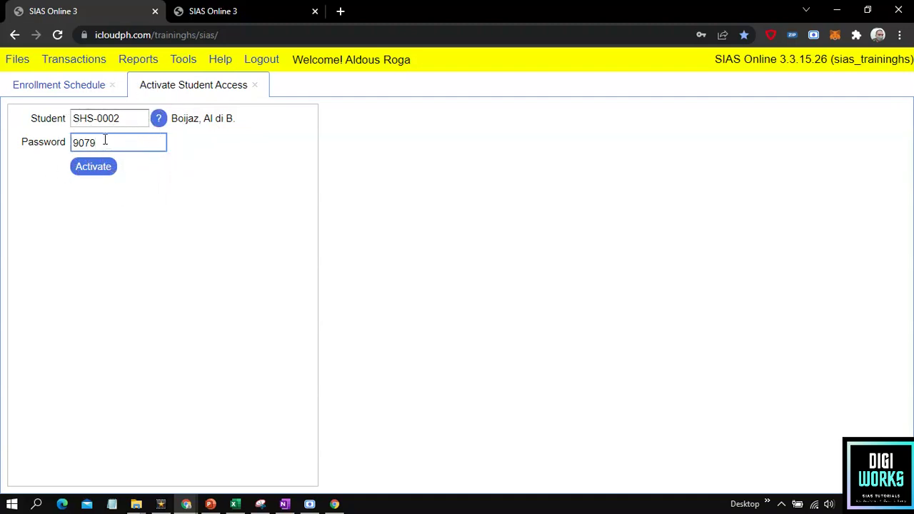
Step: Copy the student's password and activate their portal access
{"action": "key", "text": "ctrl+a"}
{"action": "right_click", "coordinate": [82, 145]}
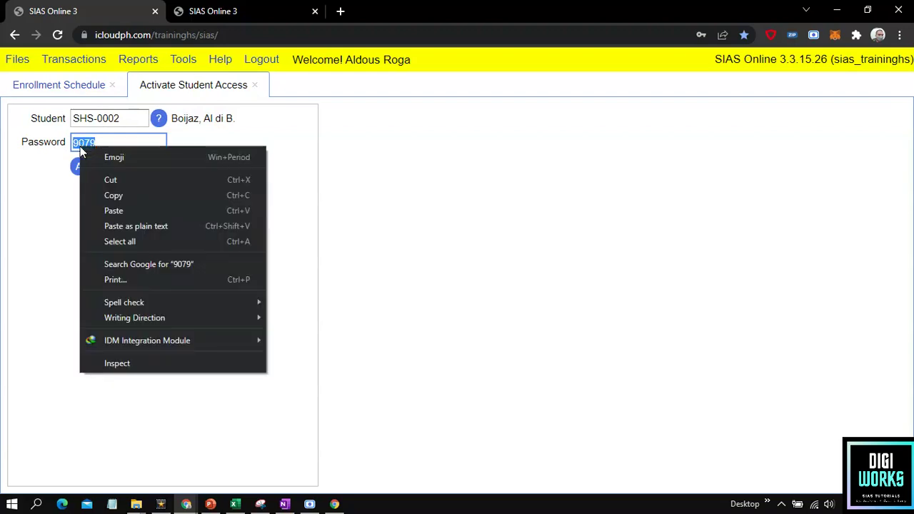
{"action": "left_click", "coordinate": [111, 195]}
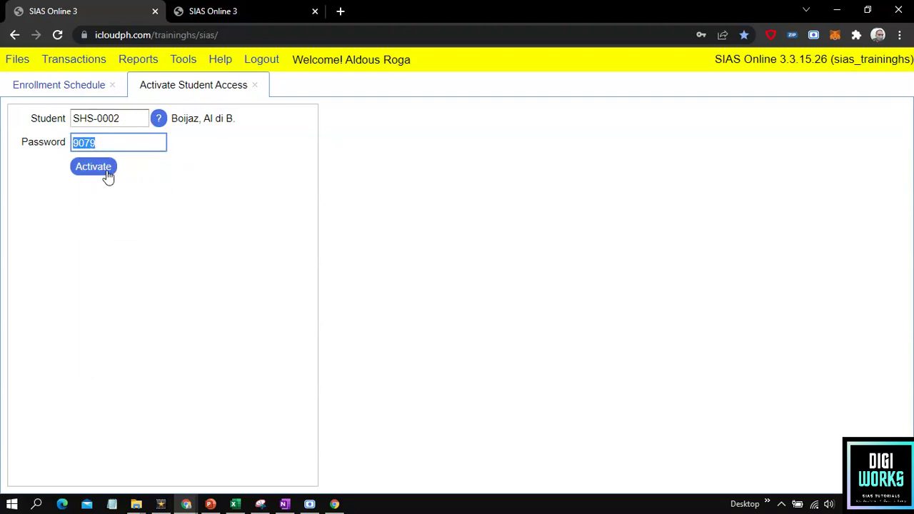
{"action": "left_click", "coordinate": [107, 172]}
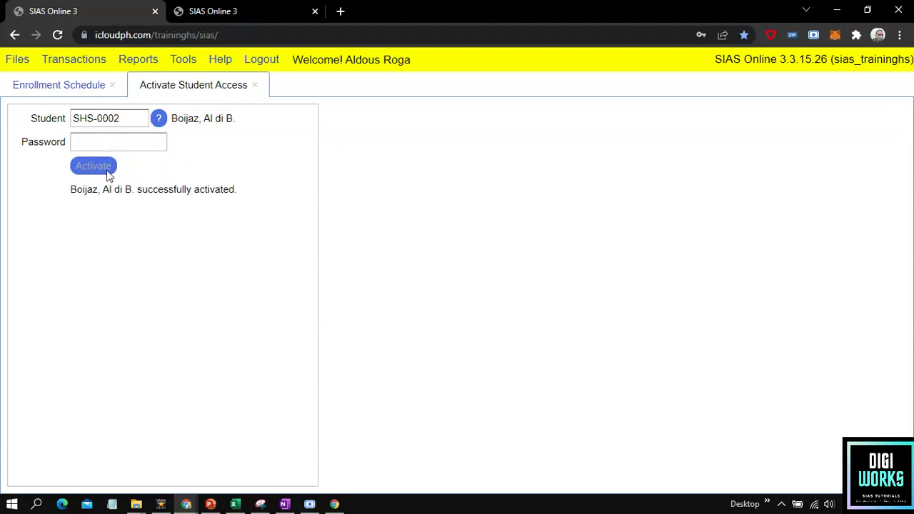
{"action": "left_click", "coordinate": [236, 9]}
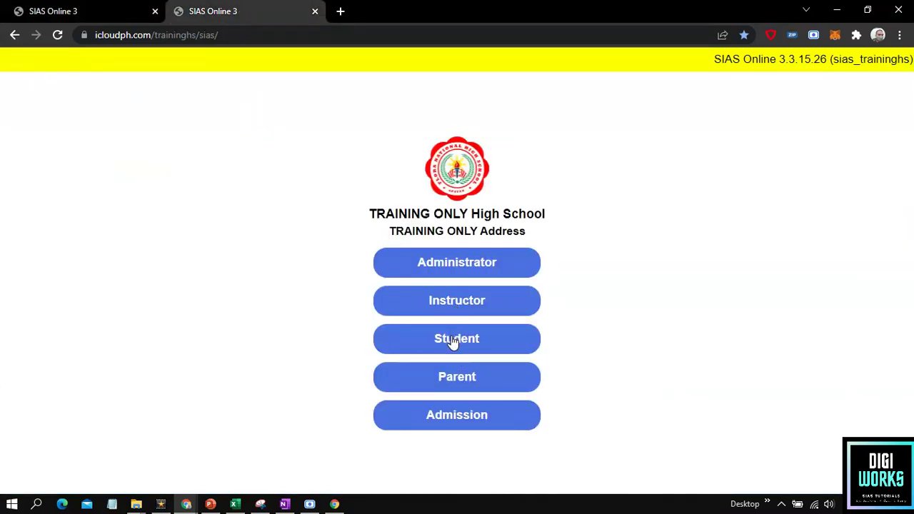
{"action": "left_click", "coordinate": [451, 340]}
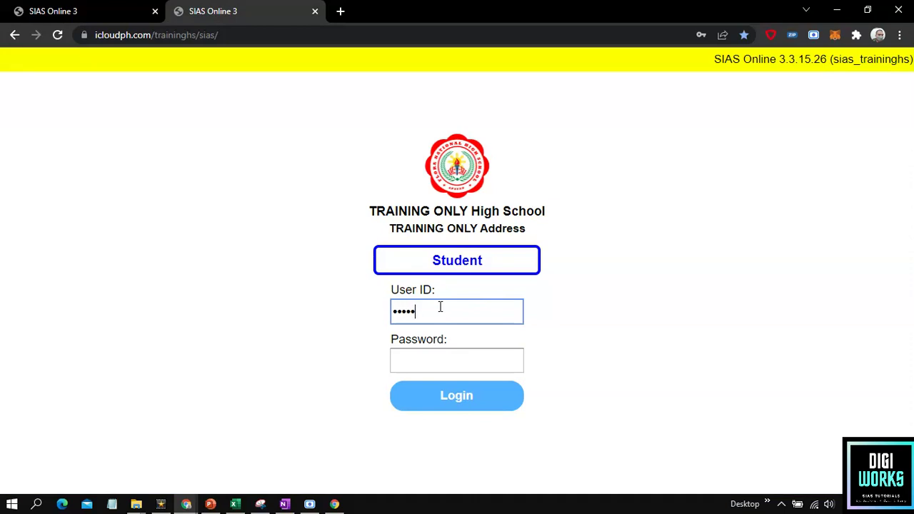
{"action": "type", "text": "•"}
{"action": "key", "text": "Tab"}
{"action": "type", "text": "••••"}
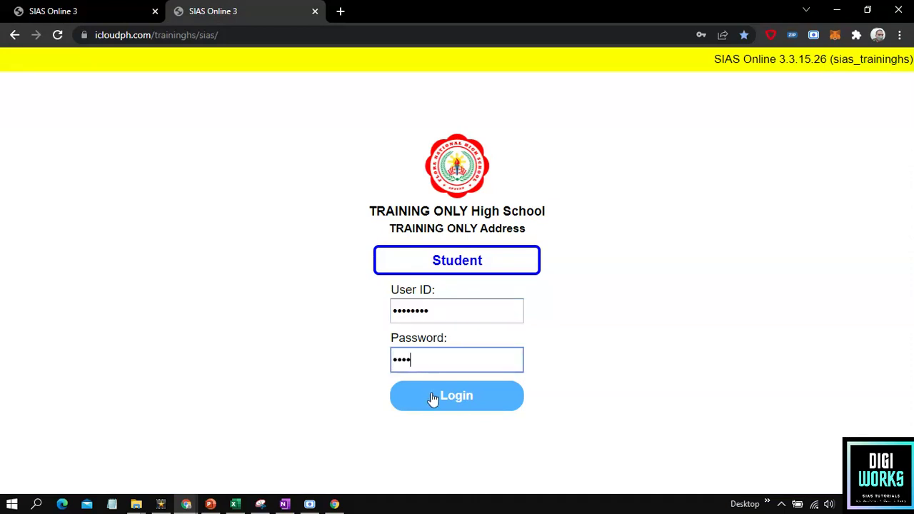
{"action": "left_click", "coordinate": [434, 396]}
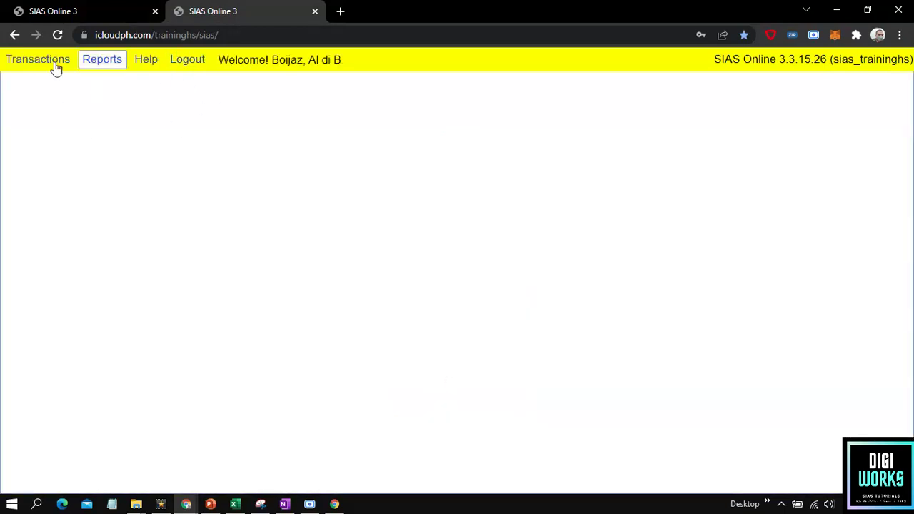
{"action": "left_click", "coordinate": [75, 10]}
{"action": "left_click", "coordinate": [231, 9]}
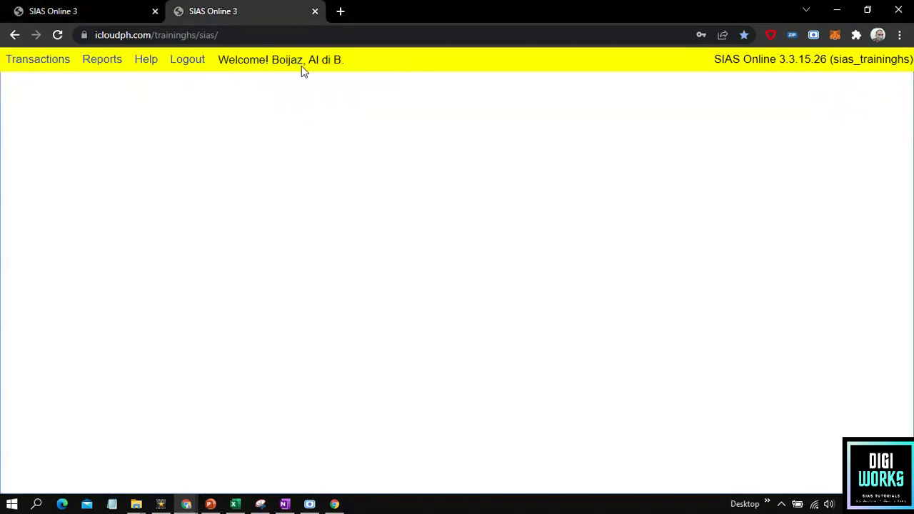
{"action": "left_click", "coordinate": [118, 6]}
{"action": "left_click", "coordinate": [194, 127]}
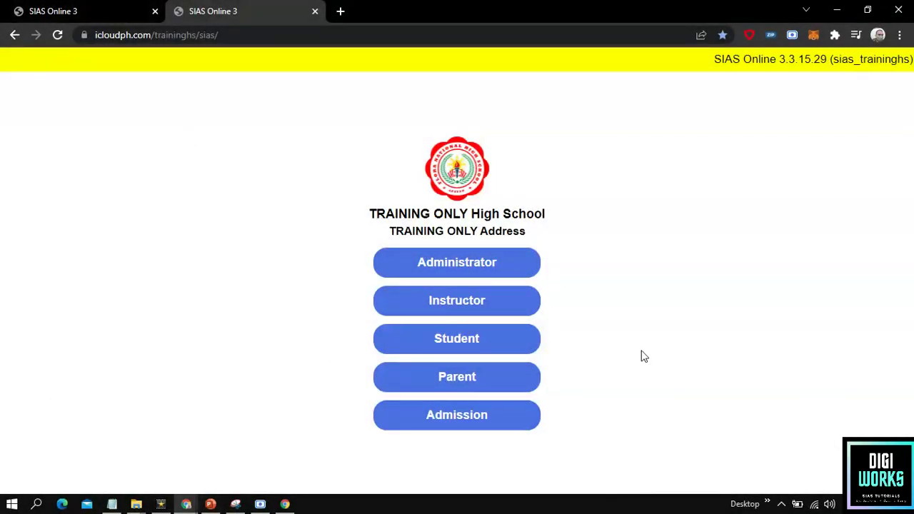
{"action": "left_click", "coordinate": [437, 346]}
Step: Sign in to the student portal with the student's pasted credentials
{"action": "key", "text": "ctrl+v"}
{"action": "key", "text": "Tab"}
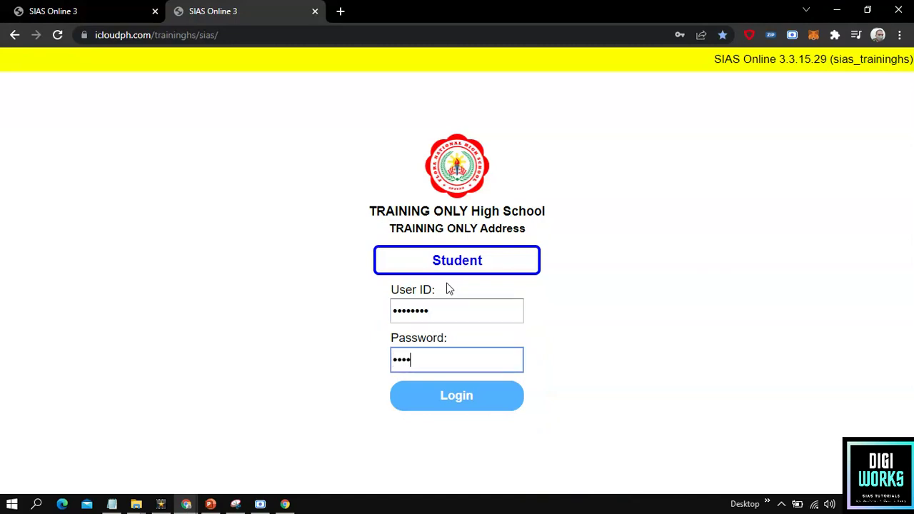
{"action": "left_click", "coordinate": [489, 407]}
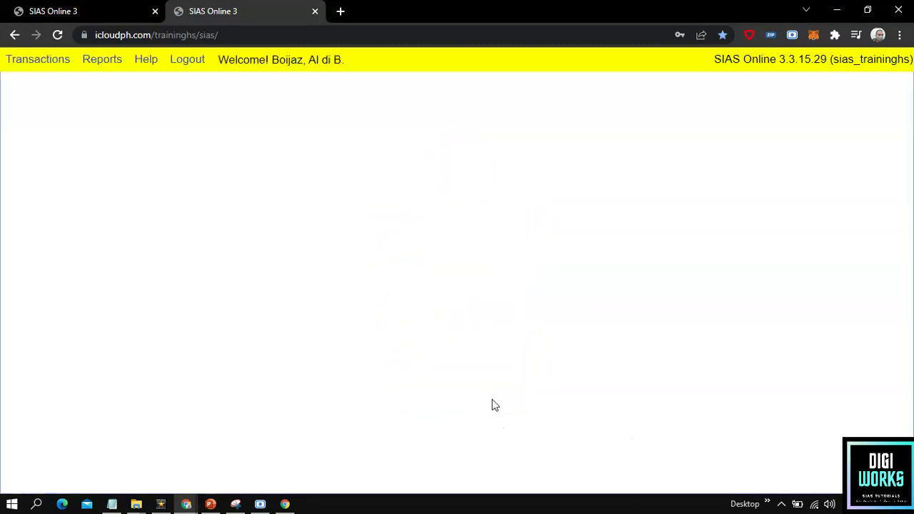
Step: Open the student's enrollment page and view sections for PAGBASA IB and ORALCOMIA
{"action": "left_click", "coordinate": [38, 61]}
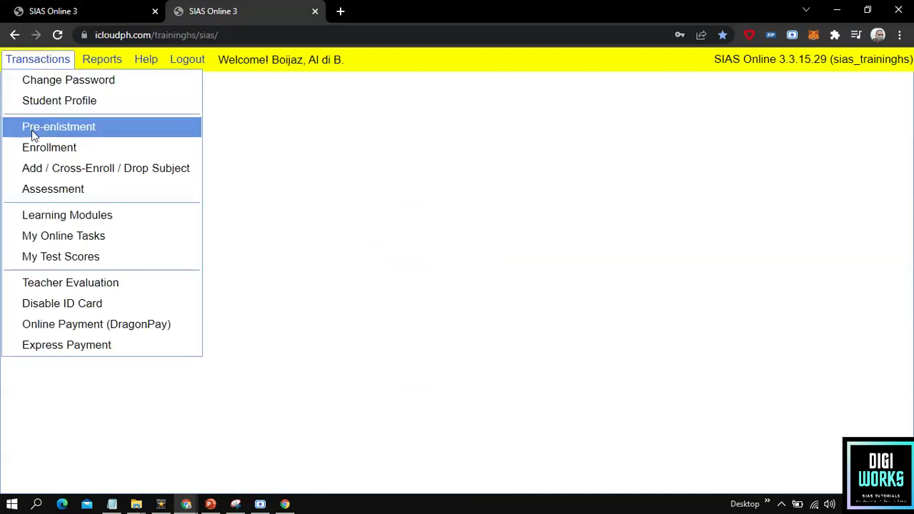
{"action": "left_click", "coordinate": [43, 149]}
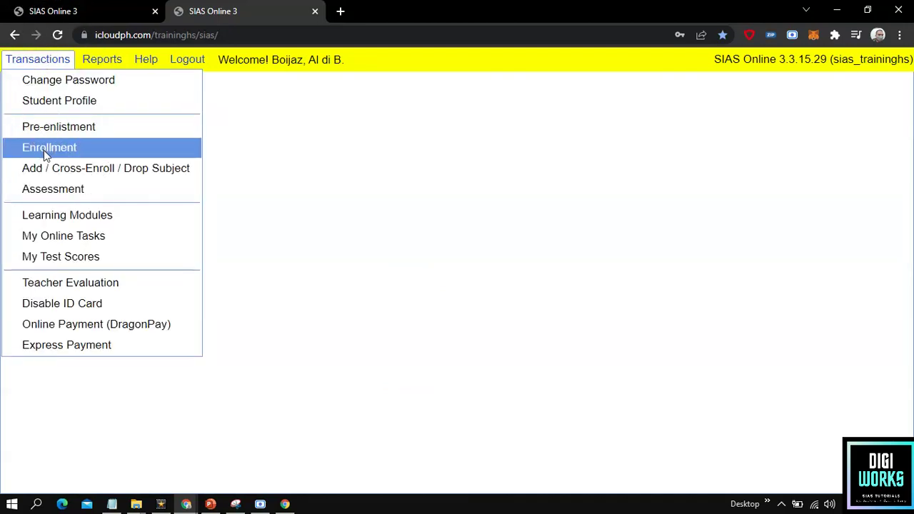
{"action": "left_click", "coordinate": [177, 191]}
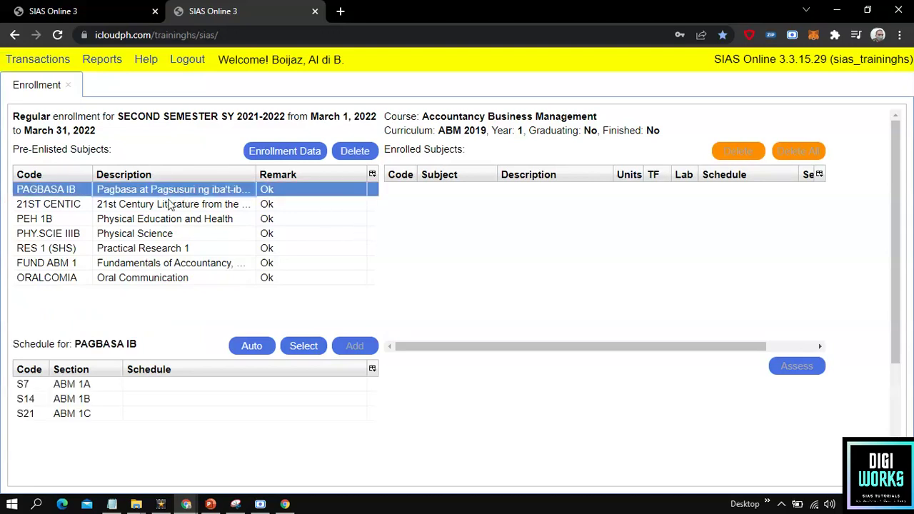
{"action": "left_click", "coordinate": [155, 280]}
{"action": "left_click", "coordinate": [155, 194]}
Step: Bring up the student's enrollment data for SY 2021-2022 second semester
{"action": "left_click", "coordinate": [261, 153]}
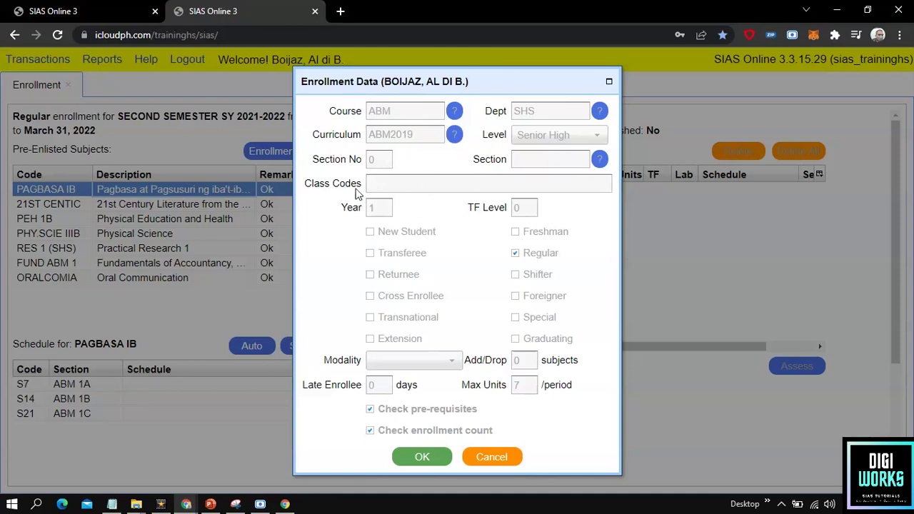
{"action": "left_click", "coordinate": [384, 148]}
{"action": "left_click", "coordinate": [409, 155]}
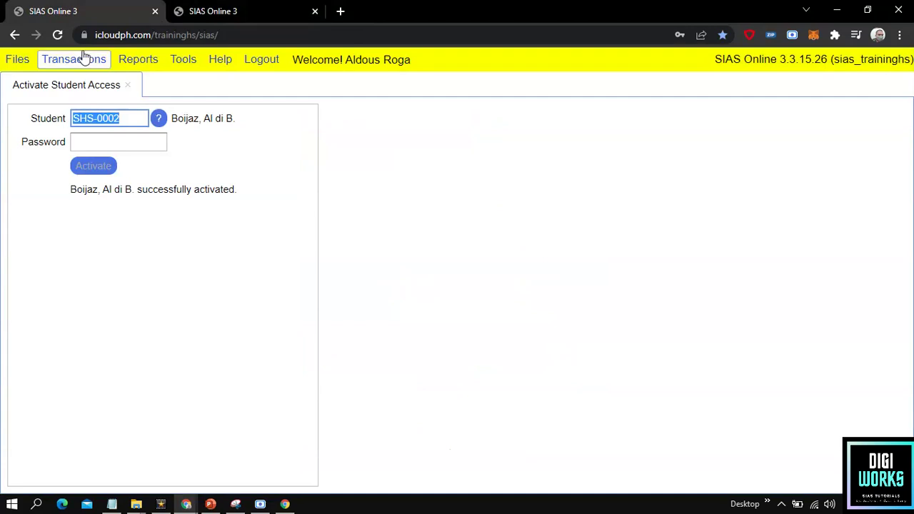
Step: Load student SHS-0002 into the admin Enroll screen, then close the student's enrollment data
{"action": "left_click", "coordinate": [80, 58]}
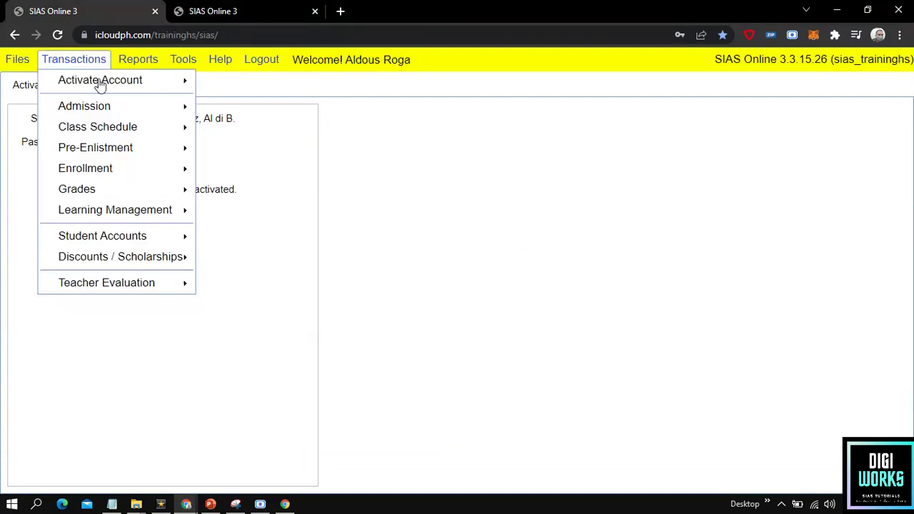
{"action": "mouse_move", "coordinate": [134, 174]}
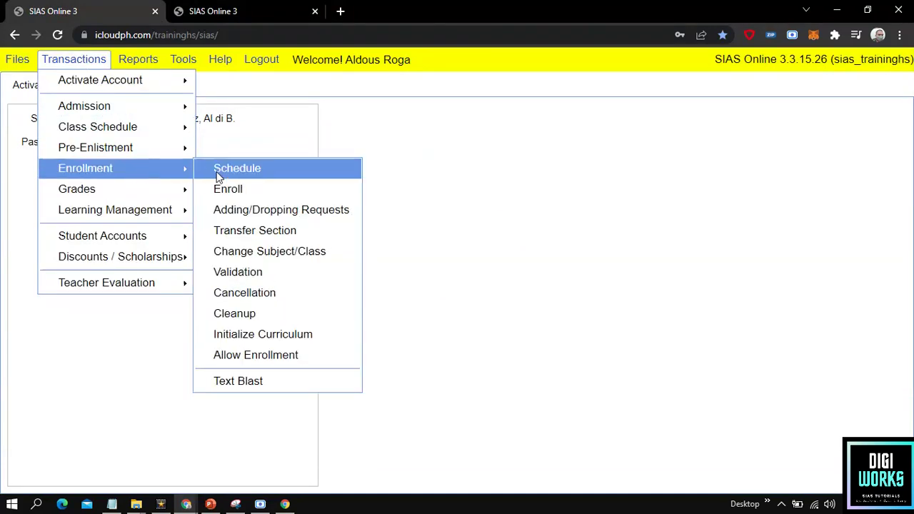
{"action": "left_click", "coordinate": [240, 187]}
{"action": "left_click", "coordinate": [102, 139]}
{"action": "type", "text": "SHS-0002"}
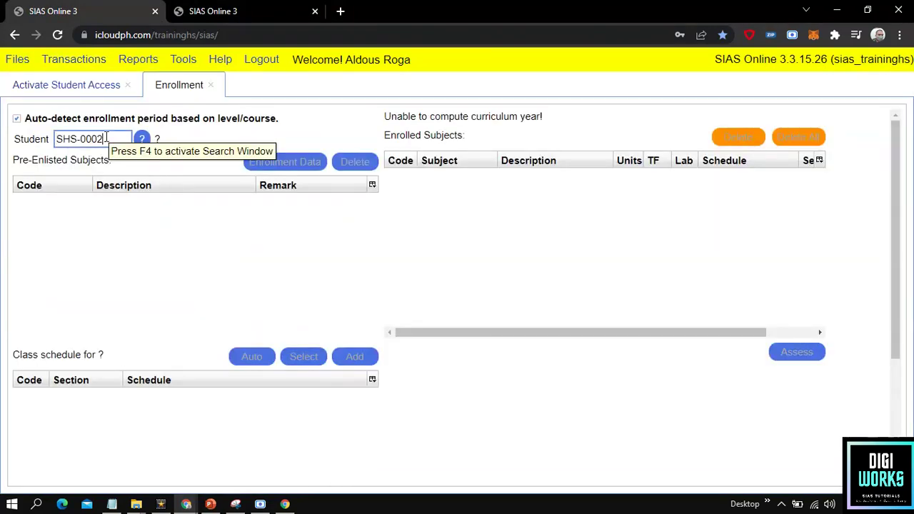
{"action": "key", "text": "Return"}
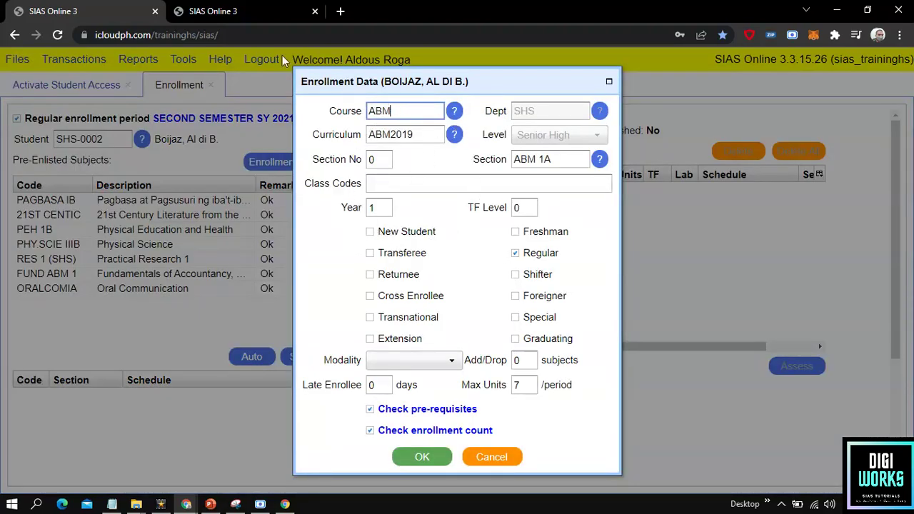
{"action": "left_click", "coordinate": [227, 8]}
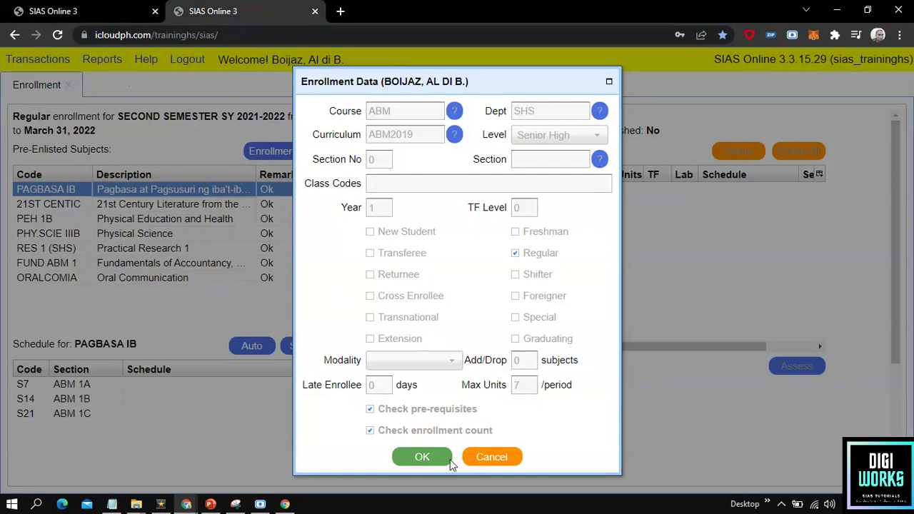
{"action": "left_click", "coordinate": [422, 458]}
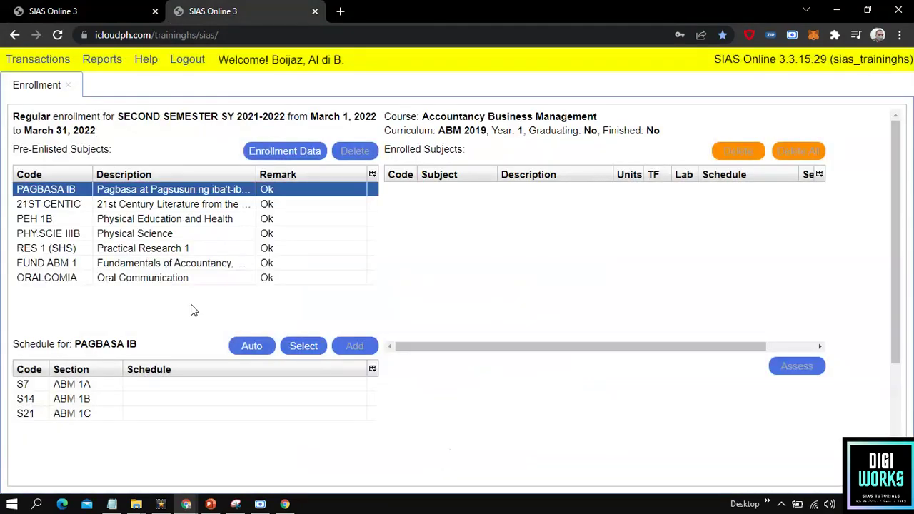
Step: Auto-assign schedules to all pre-enlisted subjects and widen the Section column
{"action": "left_click", "coordinate": [164, 281]}
{"action": "left_click", "coordinate": [191, 195]}
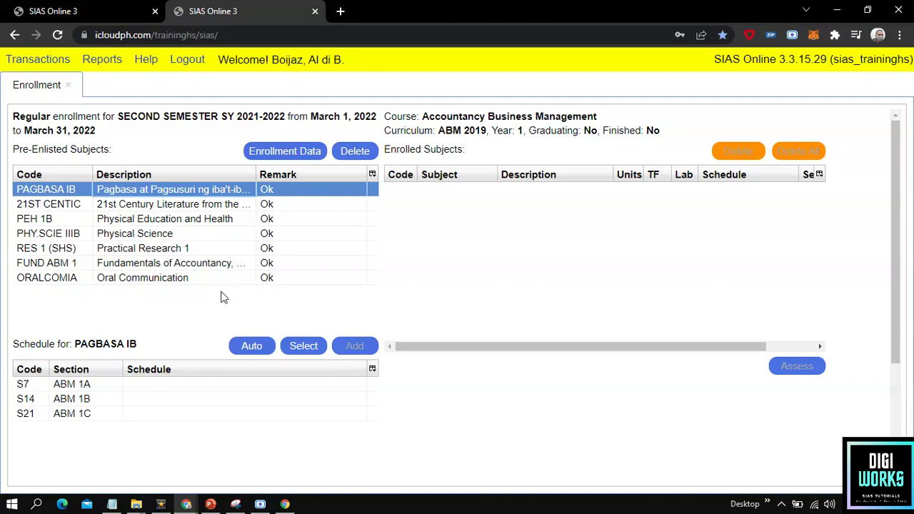
{"action": "left_click", "coordinate": [244, 353]}
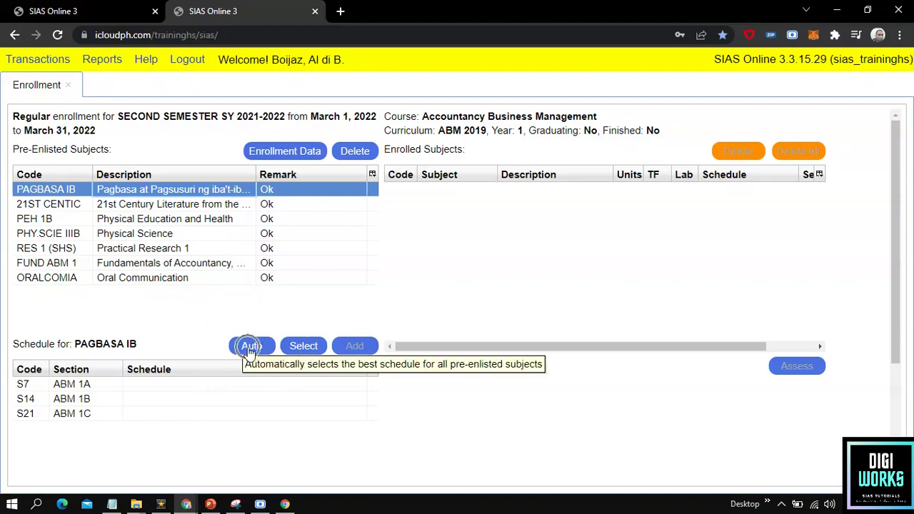
{"action": "left_click", "coordinate": [594, 191]}
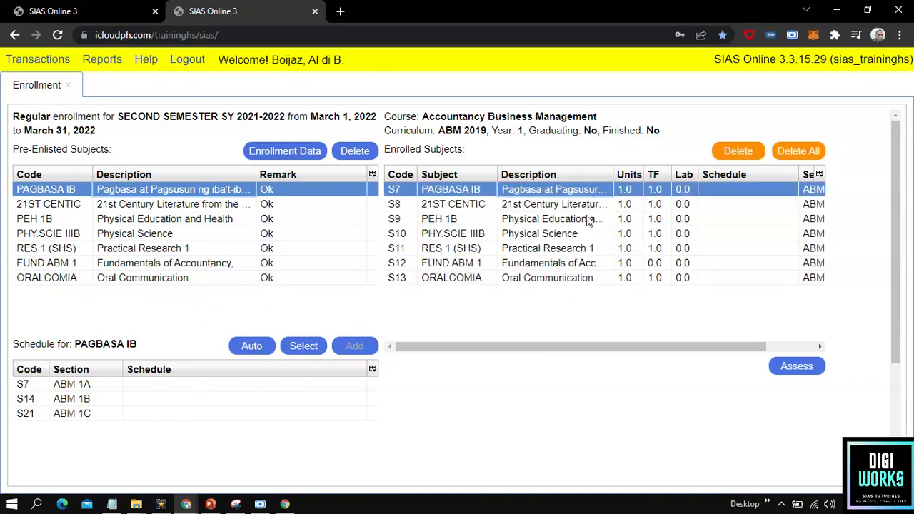
{"action": "left_click_drag", "start_coordinate": [801, 174], "coordinate": [761, 175]}
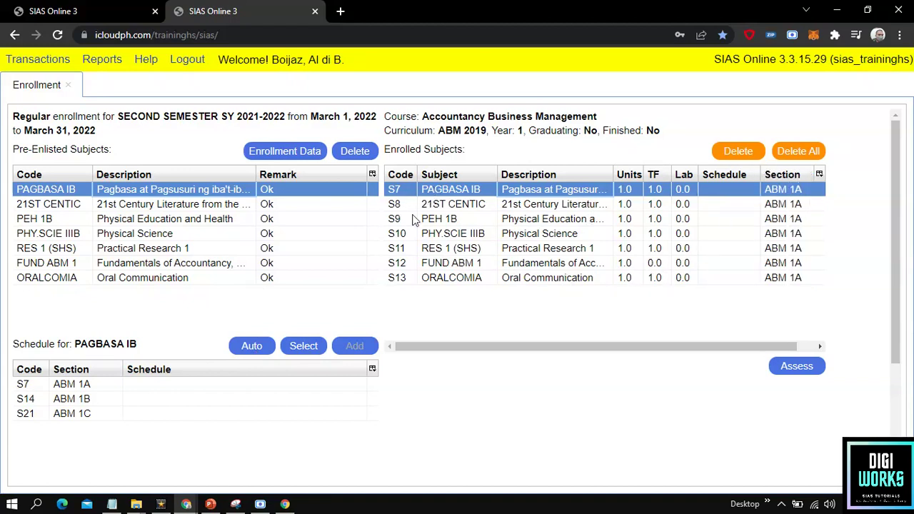
Step: Review enrolled subjects S7–S13, each placed in section ABM 1A
{"action": "left_click", "coordinate": [262, 354]}
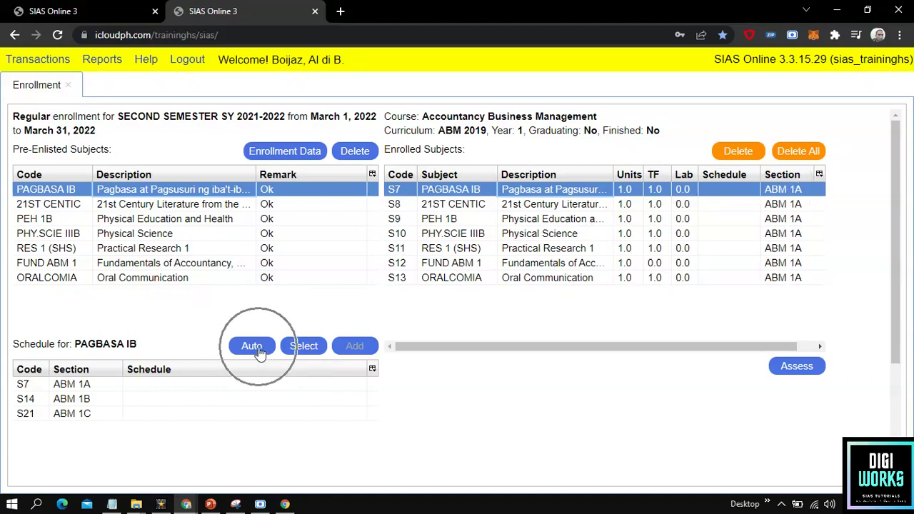
{"action": "left_click", "coordinate": [561, 280]}
{"action": "left_click", "coordinate": [628, 248]}
{"action": "left_click", "coordinate": [611, 204]}
{"action": "left_click", "coordinate": [608, 190]}
{"action": "left_click", "coordinate": [595, 248]}
{"action": "left_click", "coordinate": [582, 262]}
{"action": "left_click", "coordinate": [566, 278]}
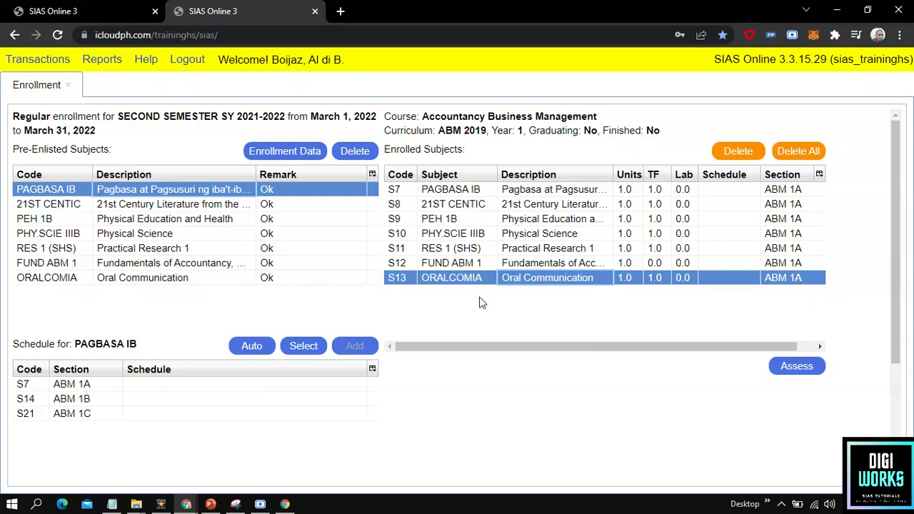
Step: Remove the enrolled Oral Communication subject and browse the sections offered for ORALCOMIA
{"action": "left_click", "coordinate": [730, 159]}
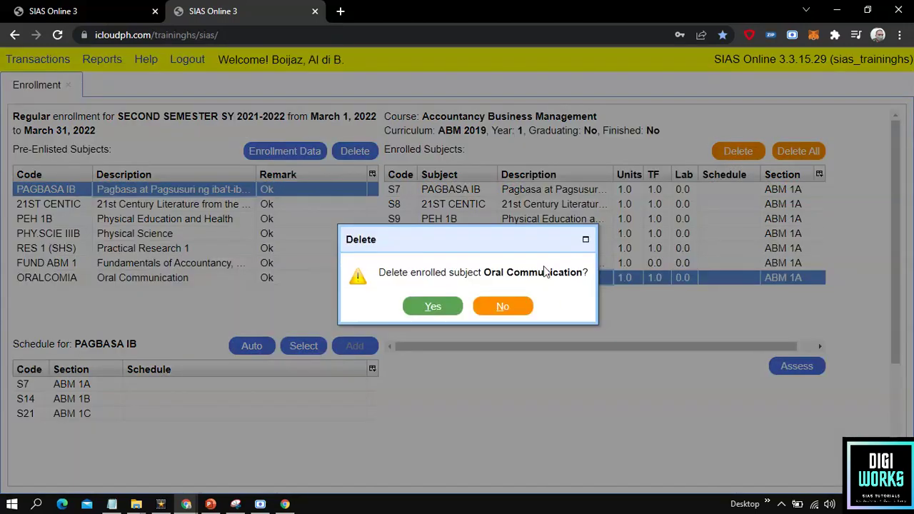
{"action": "left_click", "coordinate": [436, 305]}
{"action": "left_click", "coordinate": [226, 280]}
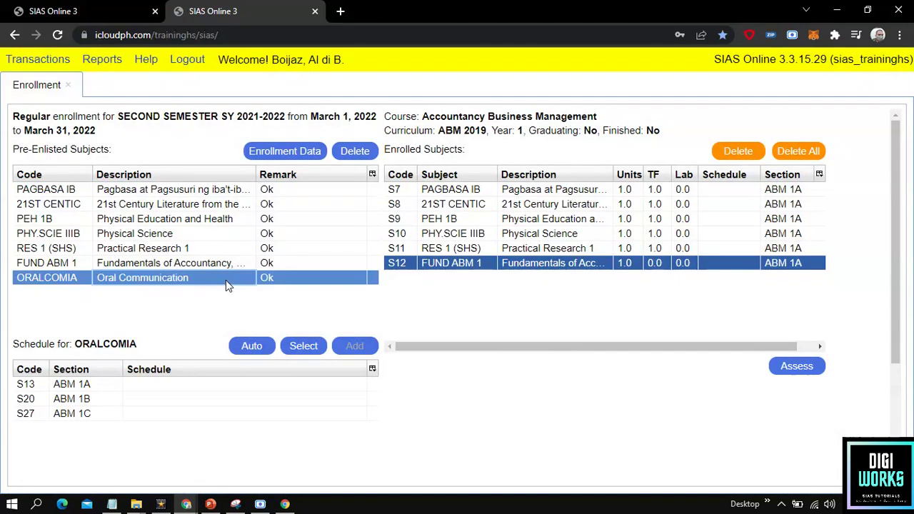
{"action": "left_click", "coordinate": [205, 267]}
{"action": "left_click", "coordinate": [197, 249]}
{"action": "left_click", "coordinate": [164, 268]}
{"action": "left_click", "coordinate": [165, 283]}
{"action": "left_click", "coordinate": [230, 207]}
{"action": "left_click", "coordinate": [130, 280]}
{"action": "left_click", "coordinate": [196, 266]}
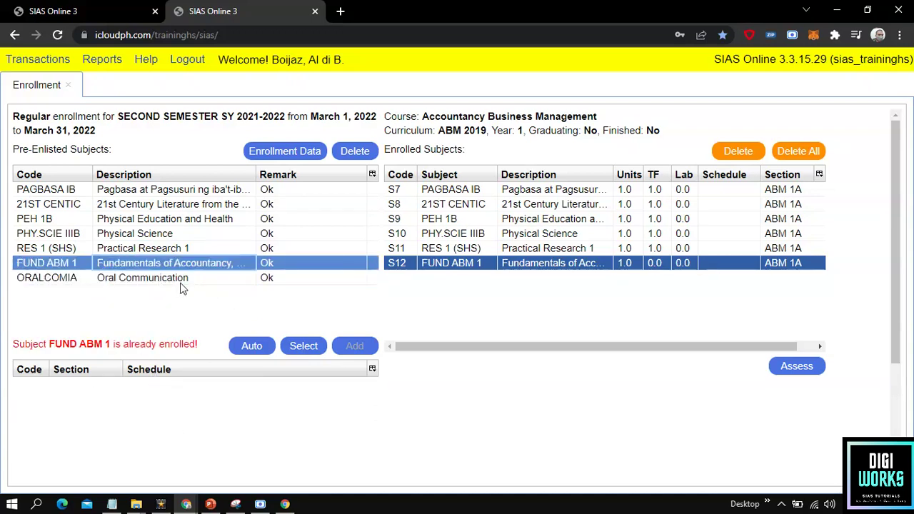
{"action": "left_click", "coordinate": [161, 279]}
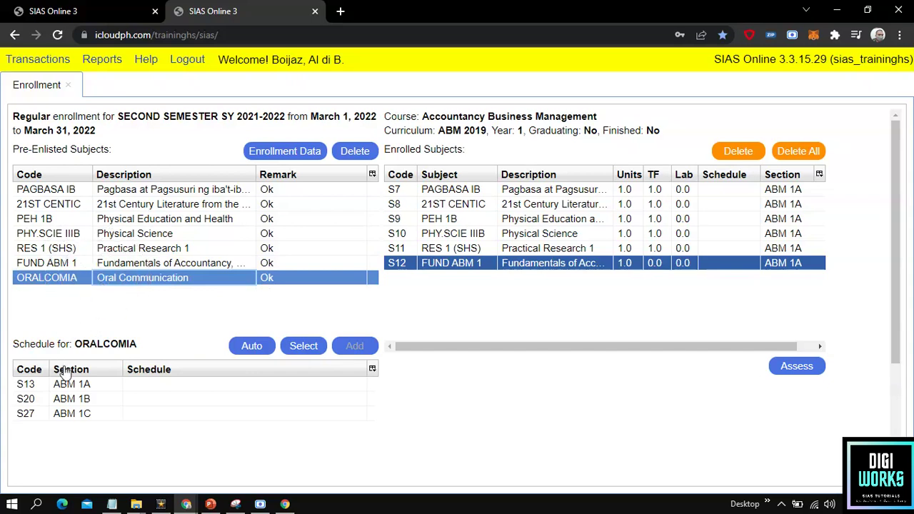
Step: Enroll Oral Communication in section ABM 1B as S20, then return to the admin session
{"action": "left_click", "coordinate": [63, 384]}
{"action": "left_click", "coordinate": [65, 402]}
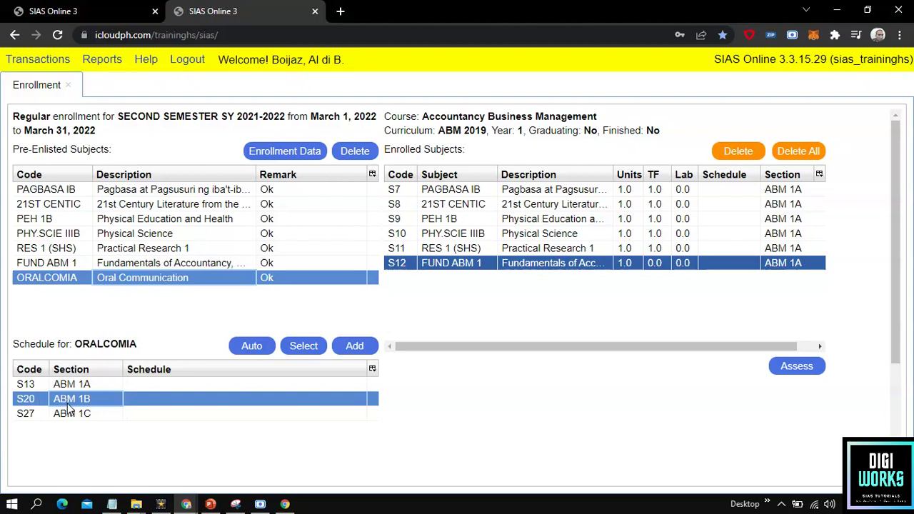
{"action": "left_click", "coordinate": [355, 346]}
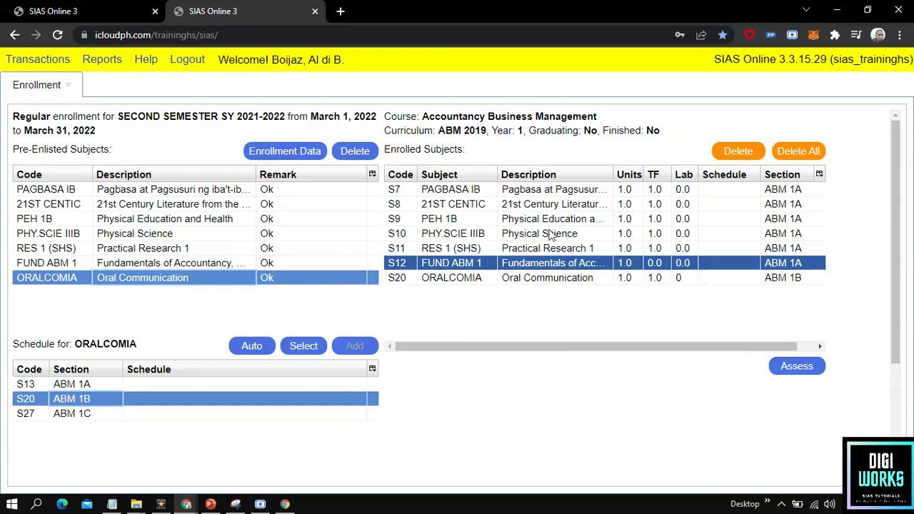
{"action": "left_click", "coordinate": [632, 281]}
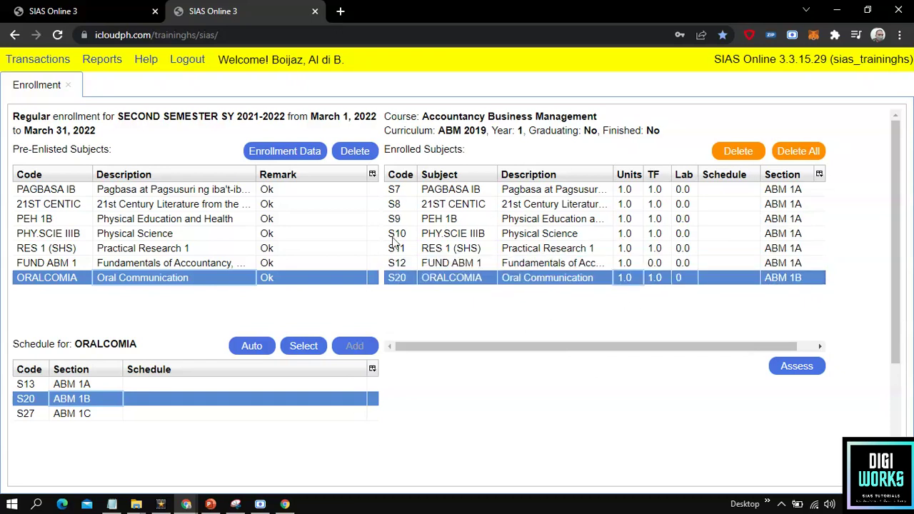
{"action": "left_click", "coordinate": [252, 385]}
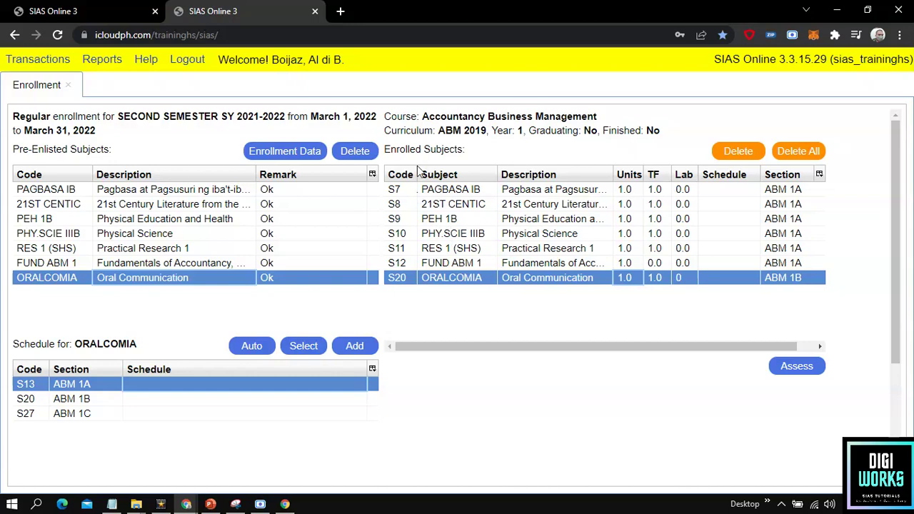
{"action": "left_click", "coordinate": [83, 9]}
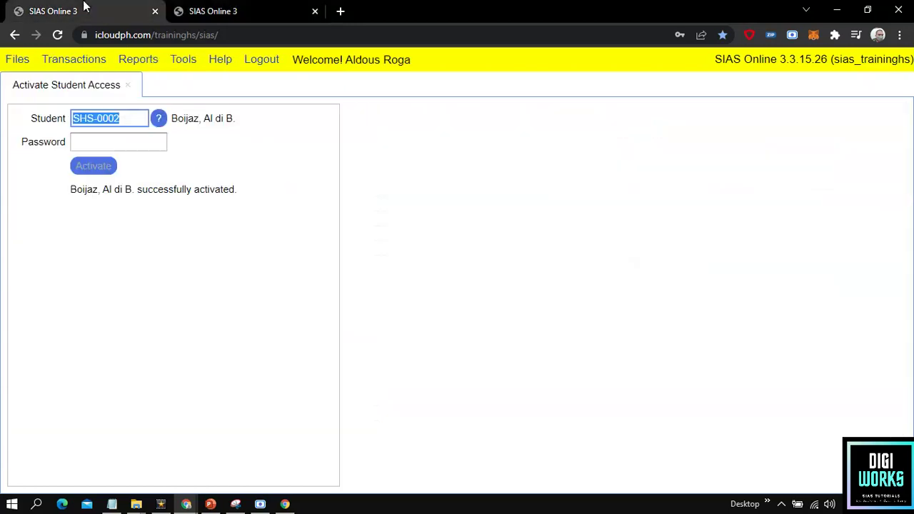
Step: In the student's session, open the SY21-02 Enrolled Subjects report, showing UNOFFICIALLY ENROLLED with 0 subjects
{"action": "left_click", "coordinate": [318, 63]}
{"action": "left_click", "coordinate": [288, 8]}
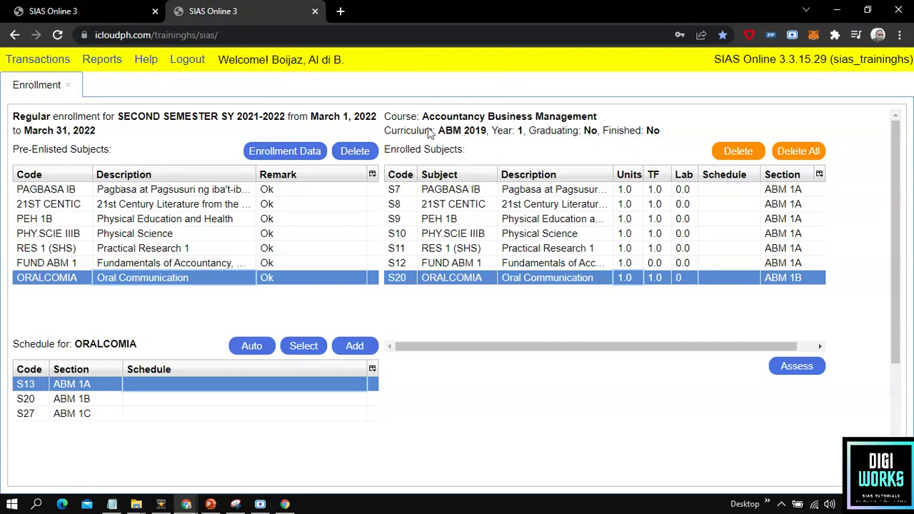
{"action": "left_click", "coordinate": [104, 62]}
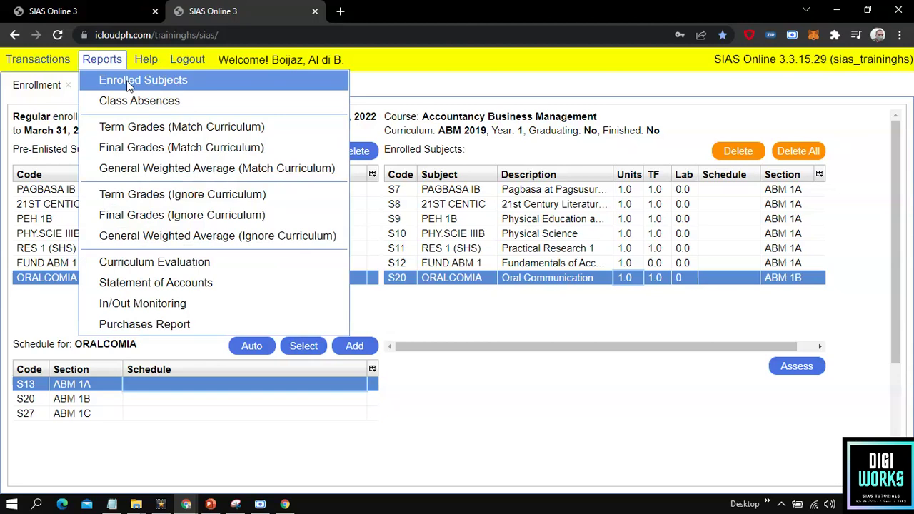
{"action": "left_click", "coordinate": [126, 80]}
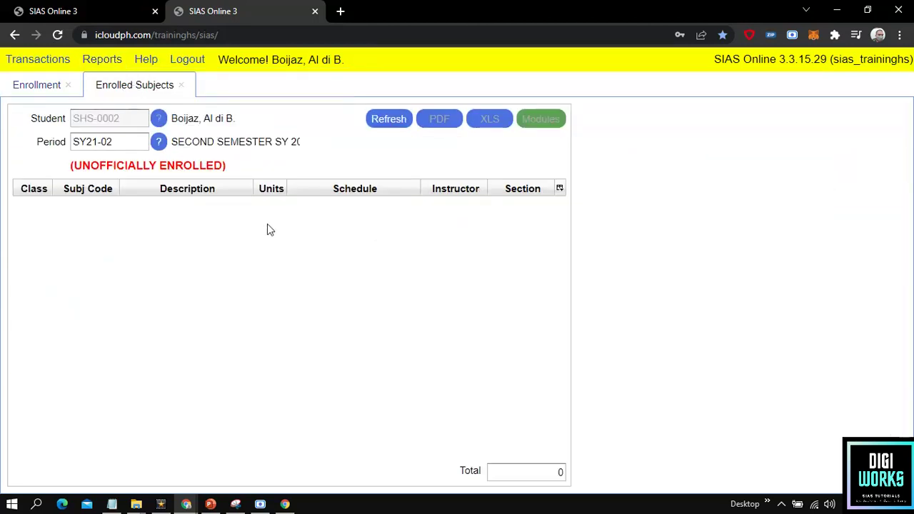
{"action": "left_click", "coordinate": [138, 173]}
Step: In the admin session, select the student code and open the Enrollment > Enroll page
{"action": "left_click", "coordinate": [136, 10]}
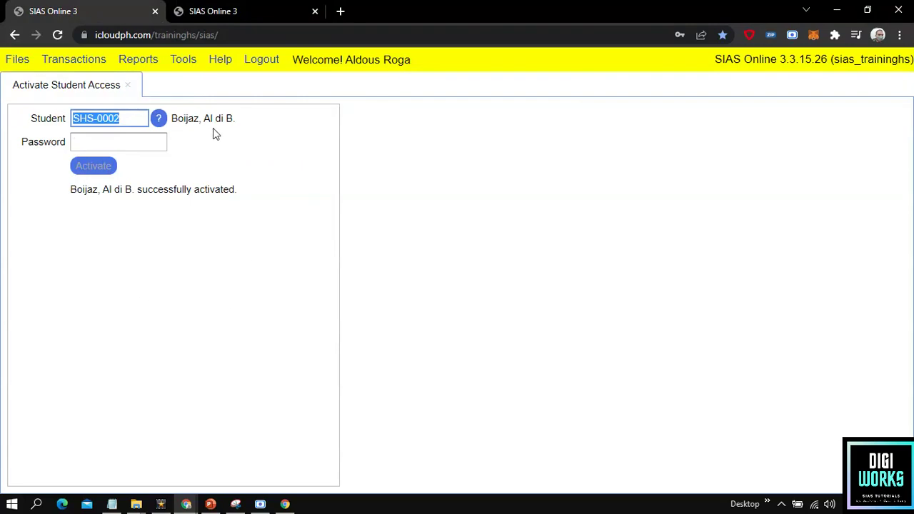
{"action": "double_click", "coordinate": [106, 119]}
{"action": "triple_click", "coordinate": [106, 119]}
{"action": "key", "text": "ctrl+c"}
{"action": "left_click", "coordinate": [71, 62]}
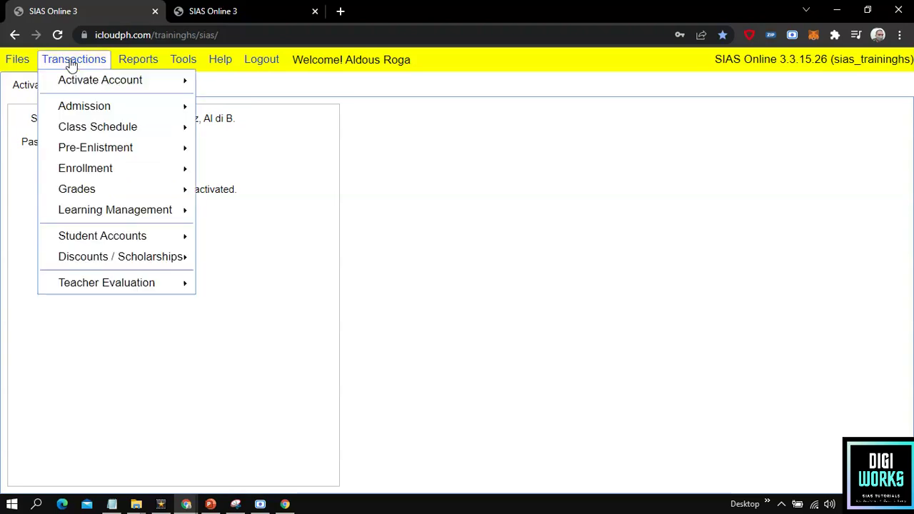
{"action": "mouse_move", "coordinate": [120, 166]}
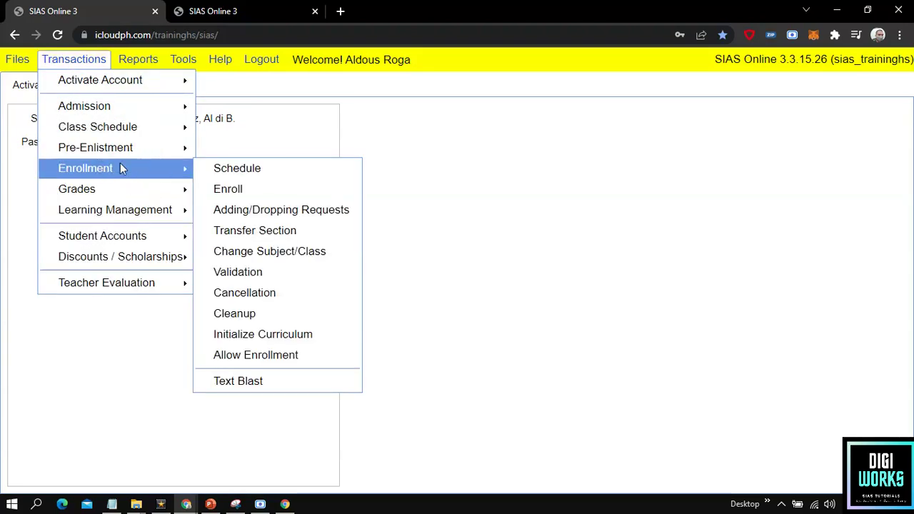
{"action": "left_click", "coordinate": [298, 188]}
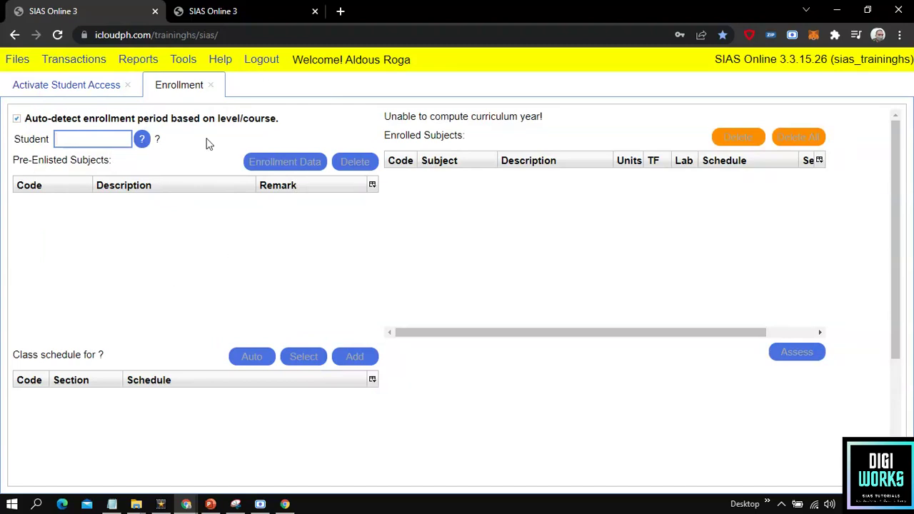
Step: Load SHS-0002's enrollment by code and narrow the Schedule column to reveal ABM 1A/1B sections
{"action": "left_click", "coordinate": [143, 139]}
{"action": "left_click", "coordinate": [142, 140]}
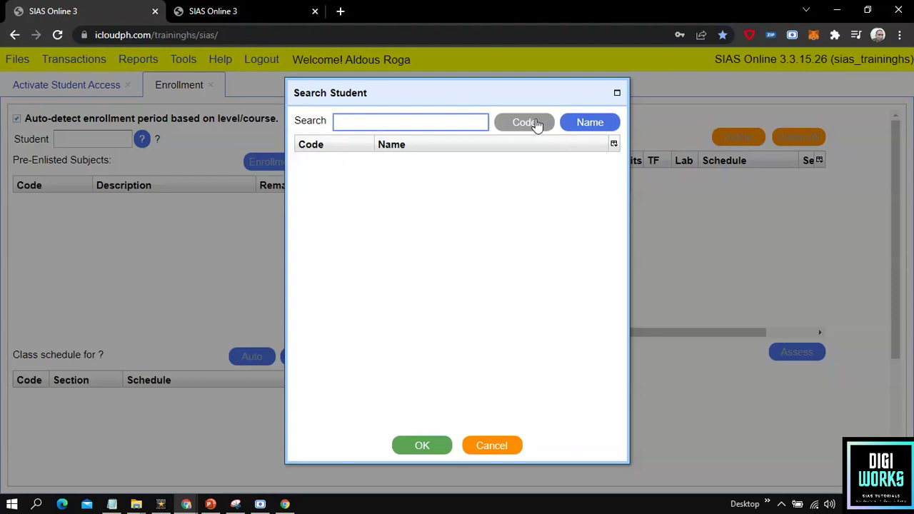
{"action": "left_click", "coordinate": [538, 125]}
{"action": "left_click", "coordinate": [414, 123]}
{"action": "type", "text": "SHS-0002"}
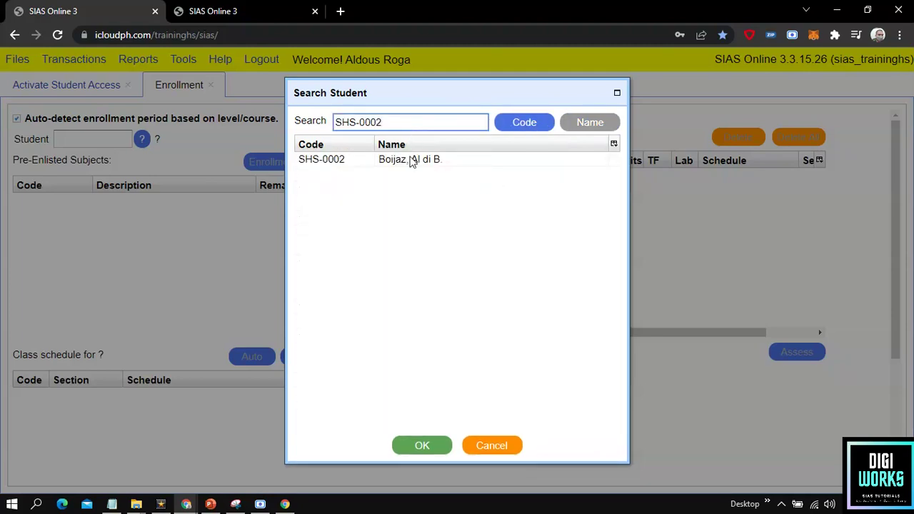
{"action": "left_click", "coordinate": [412, 160]}
{"action": "left_click", "coordinate": [437, 450]}
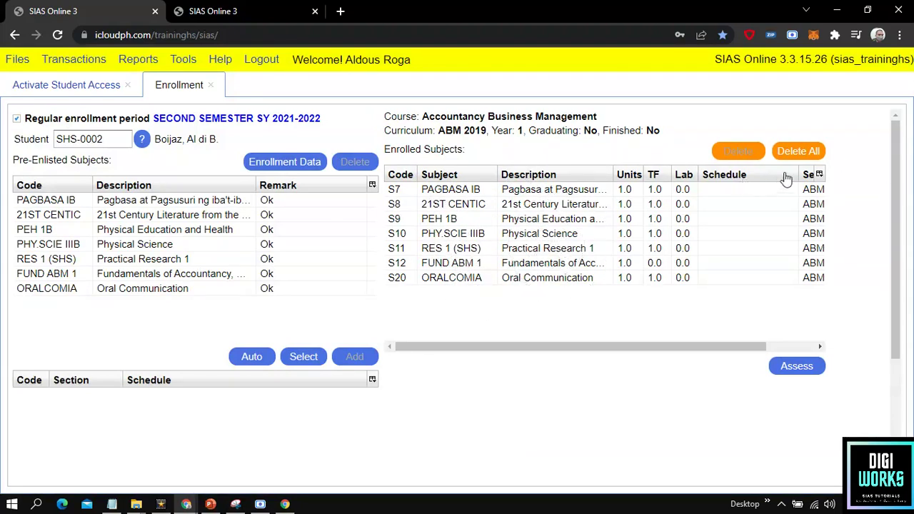
{"action": "left_click_drag", "start_coordinate": [799, 178], "coordinate": [743, 179]}
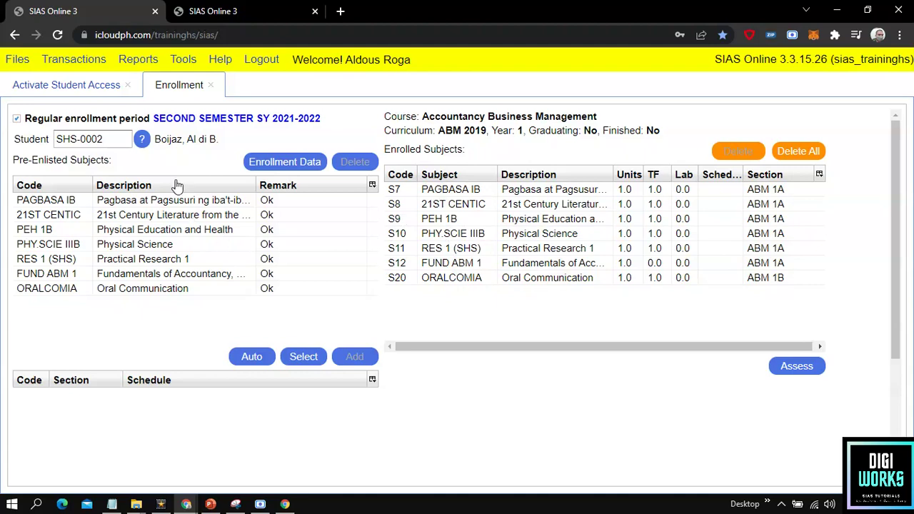
{"action": "left_click", "coordinate": [105, 61]}
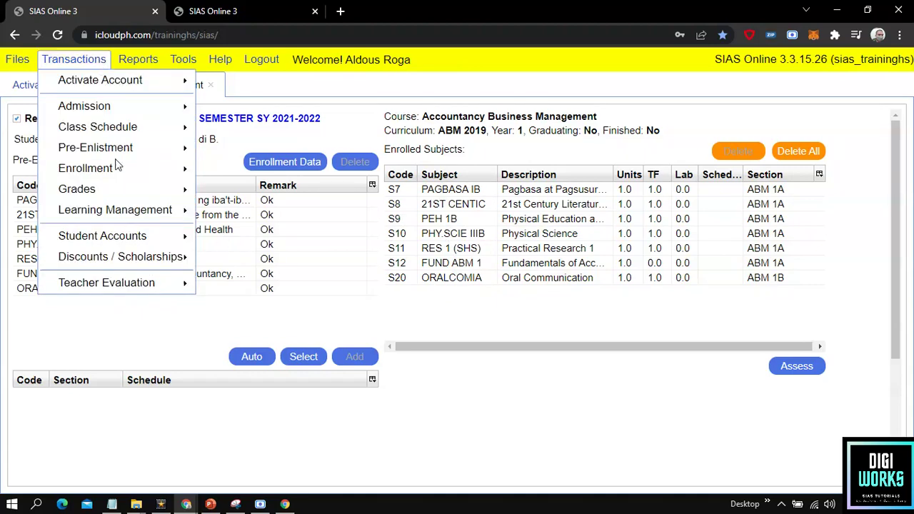
Step: Open Enrollment Validation with period SY21-02 and pick student SHS-0002 from the code search
{"action": "mouse_move", "coordinate": [122, 174]}
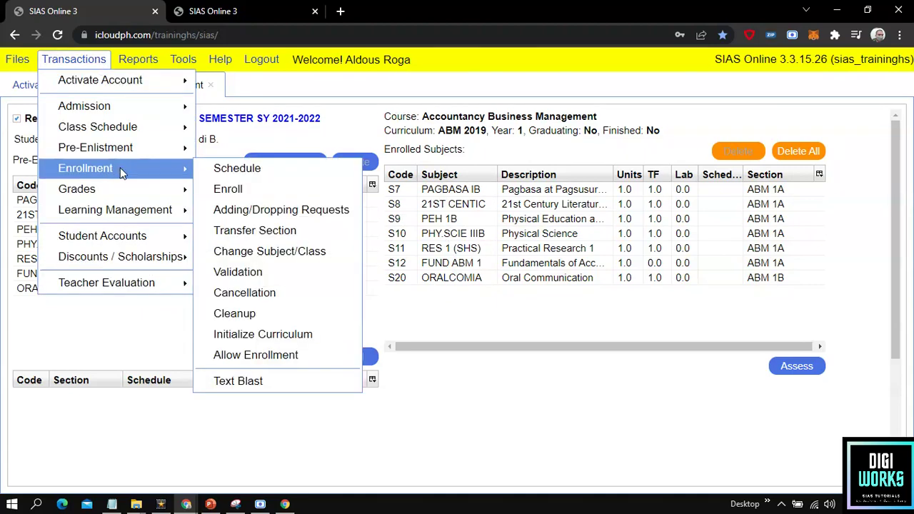
{"action": "left_click", "coordinate": [273, 280]}
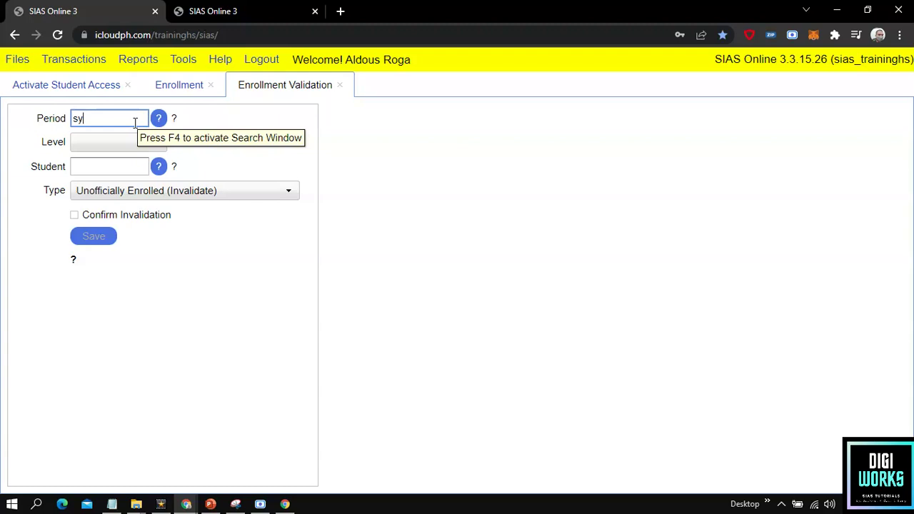
{"action": "key", "text": "Tab"}
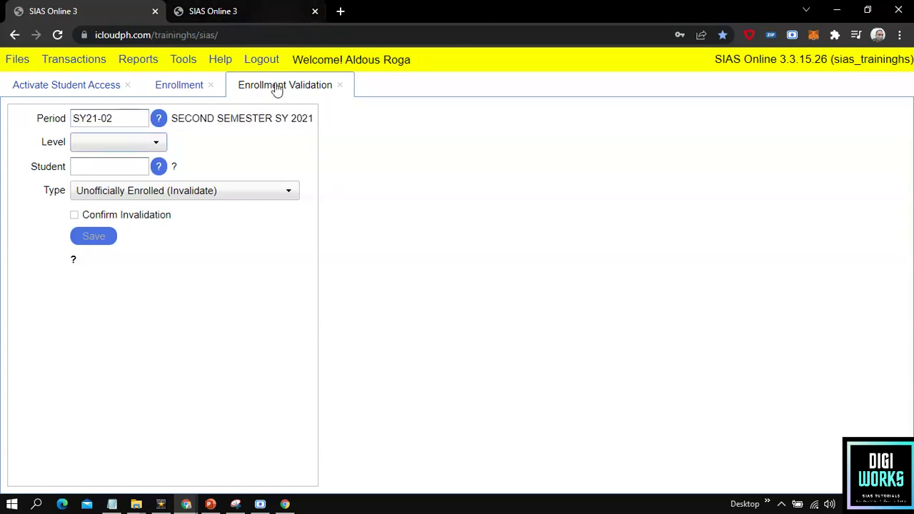
{"action": "left_click", "coordinate": [254, 127]}
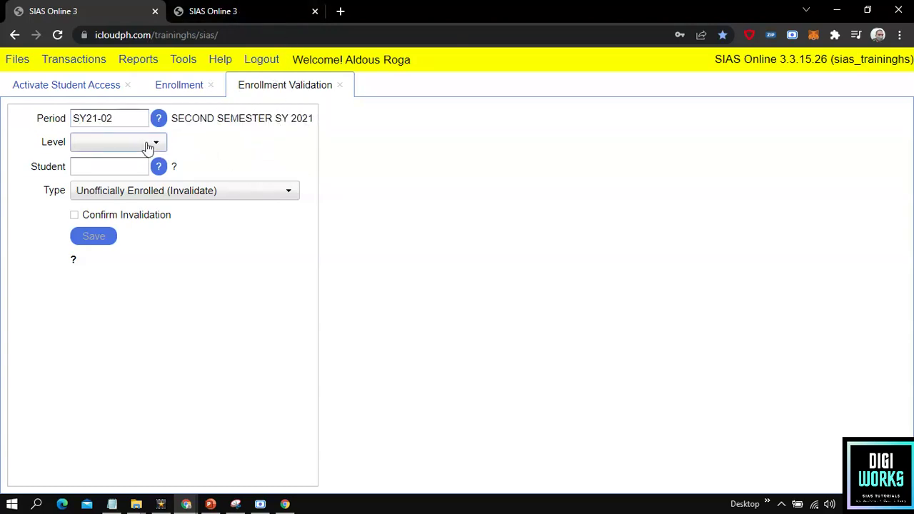
{"action": "left_click", "coordinate": [117, 169]}
{"action": "left_click", "coordinate": [155, 170]}
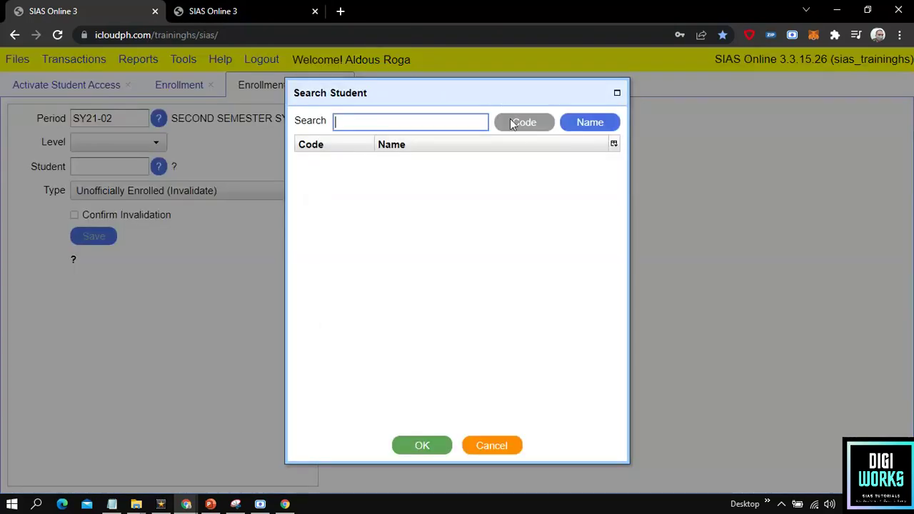
{"action": "key", "text": "ctrl+v"}
{"action": "left_click", "coordinate": [445, 416]}
{"action": "left_click", "coordinate": [529, 132]}
{"action": "left_click", "coordinate": [445, 161]}
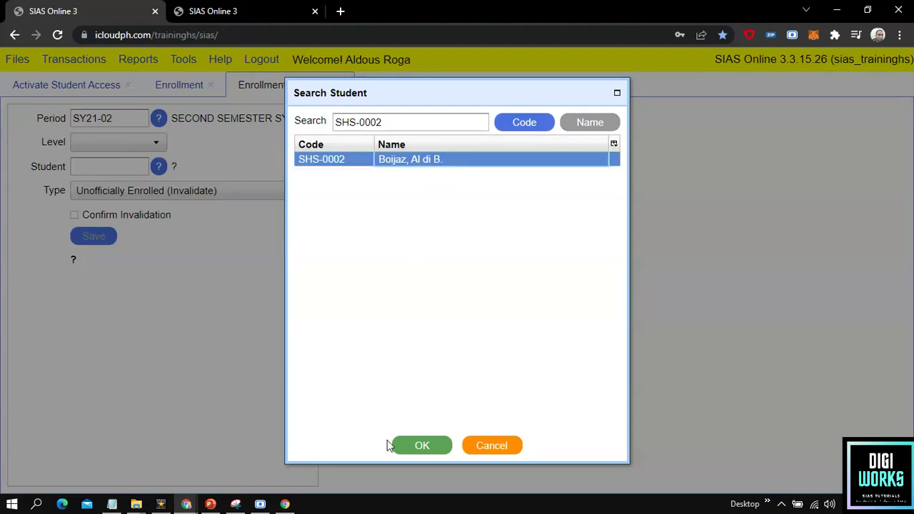
{"action": "left_click", "coordinate": [422, 446]}
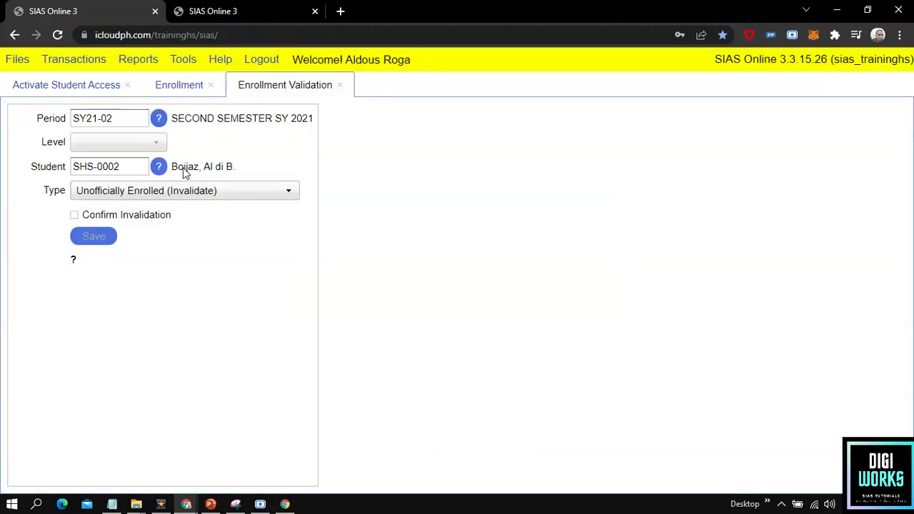
Step: Clear the Student field and level selection, then re-enter student code SHS-0002
{"action": "left_click", "coordinate": [135, 167]}
{"action": "key", "text": "ctrl+a"}
{"action": "key", "text": "BackSpace"}
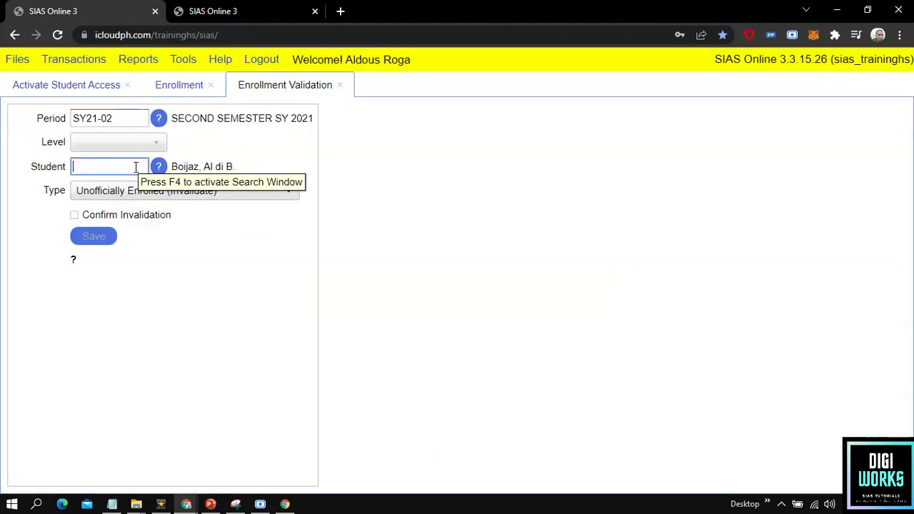
{"action": "left_click", "coordinate": [84, 145]}
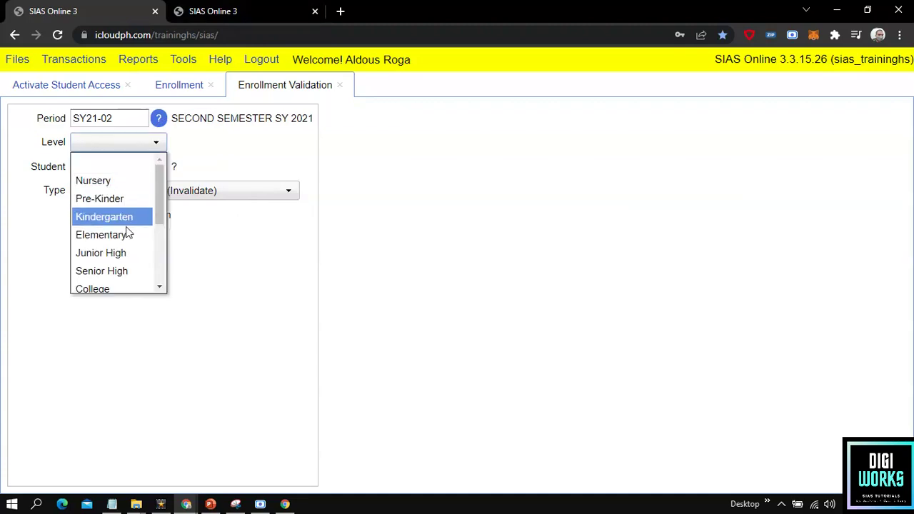
{"action": "left_click", "coordinate": [121, 271]}
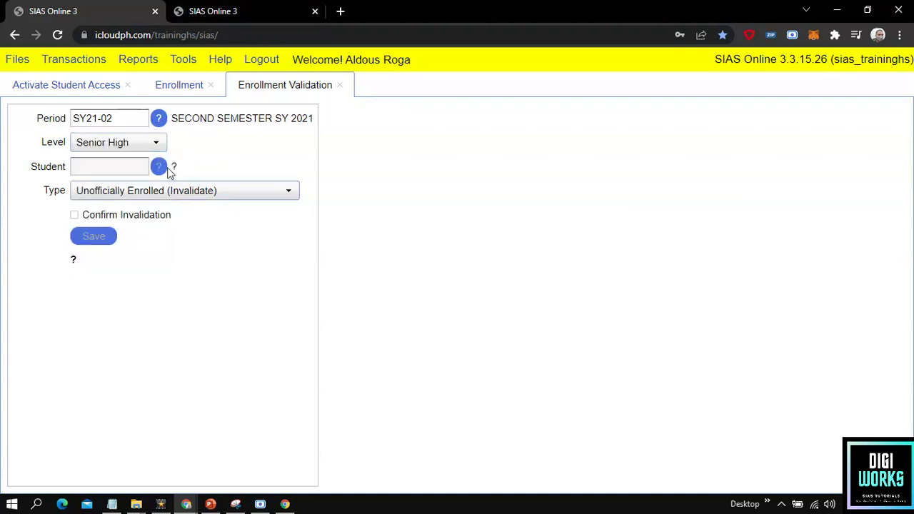
{"action": "left_click", "coordinate": [128, 146]}
{"action": "left_click", "coordinate": [121, 164]}
{"action": "left_click", "coordinate": [121, 166]}
{"action": "type", "text": "SHS-0002"}
{"action": "key", "text": "Tab"}
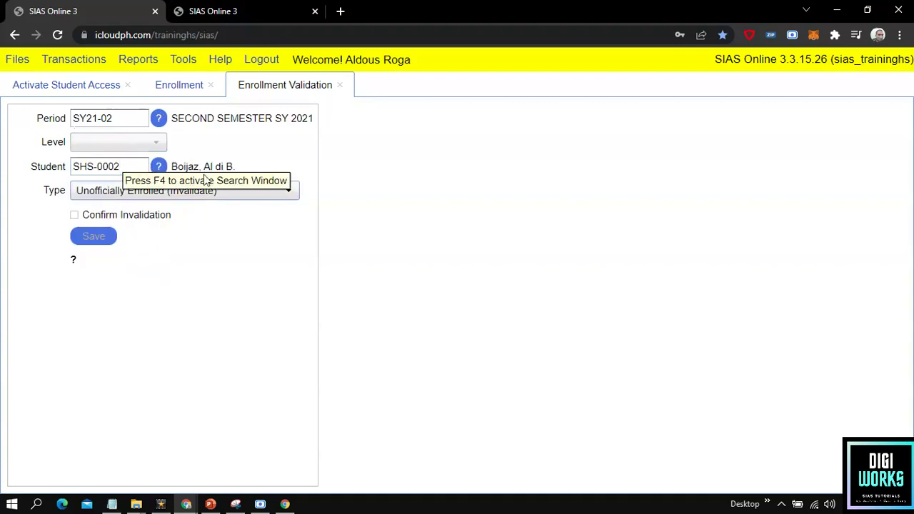
Step: Set type to Officially Enrolled (Validate), confirm and approve the validation, and save it
{"action": "left_click", "coordinate": [207, 170]}
{"action": "left_click", "coordinate": [201, 192]}
{"action": "left_click", "coordinate": [179, 229]}
{"action": "left_click", "coordinate": [89, 215]}
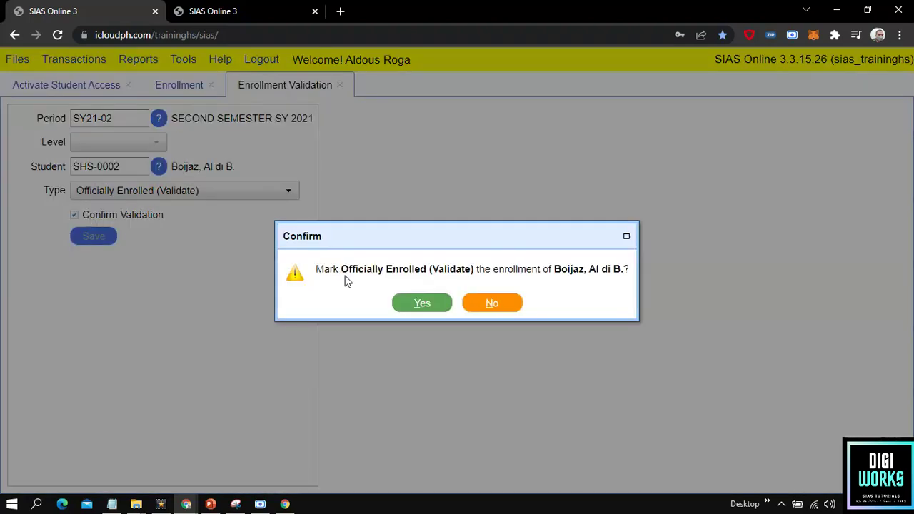
{"action": "left_click", "coordinate": [422, 305]}
{"action": "left_click", "coordinate": [89, 242]}
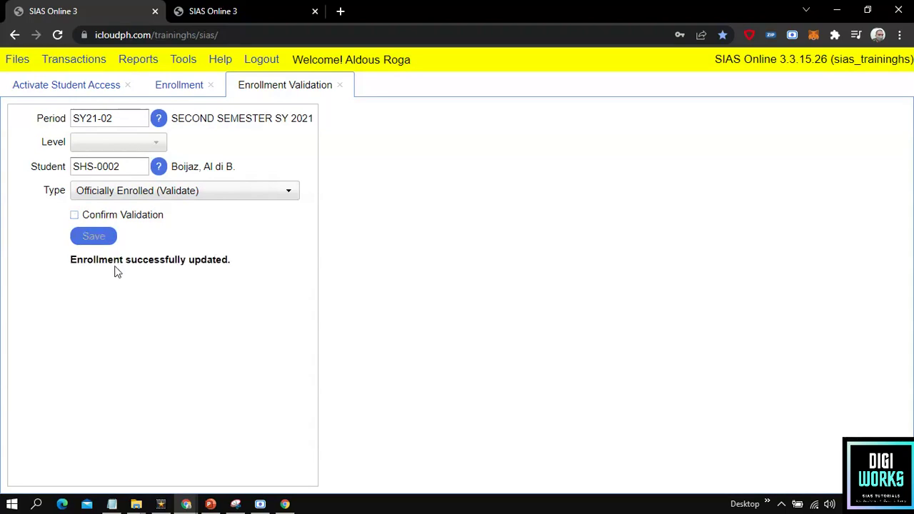